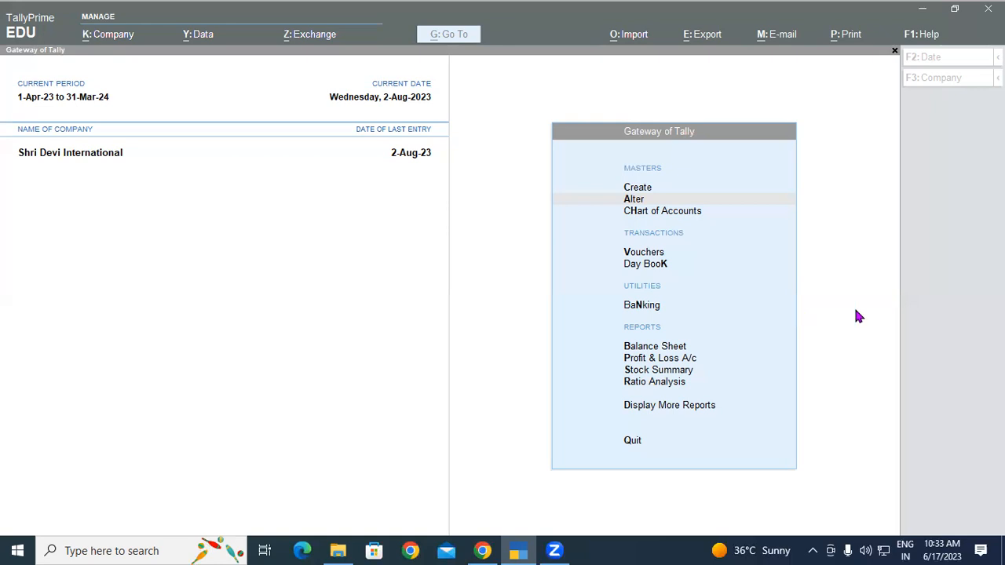
left_click(388, 310)
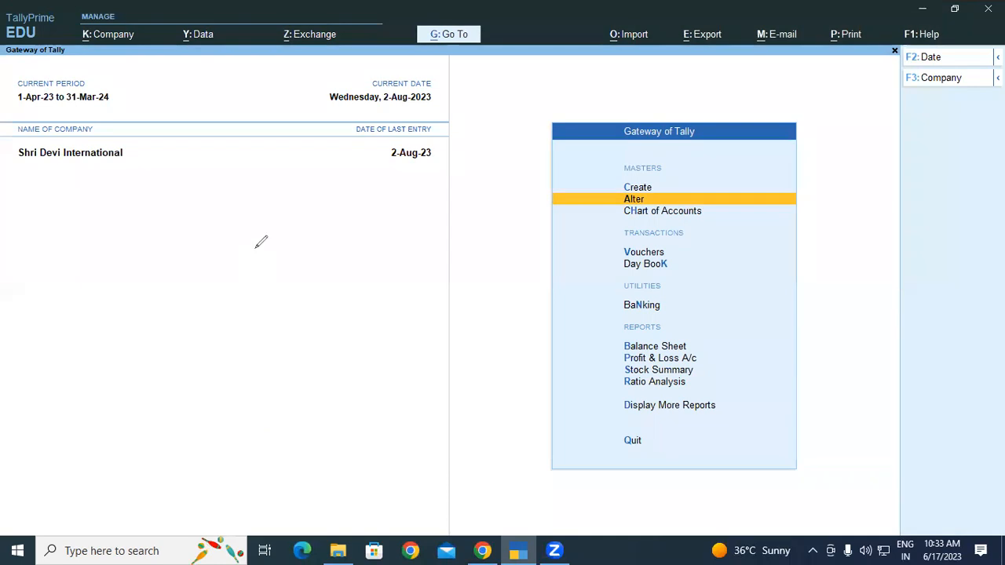
left_click_drag(241, 253, 238, 292)
left_click_drag(256, 249, 255, 278)
left_click_drag(232, 314, 262, 303)
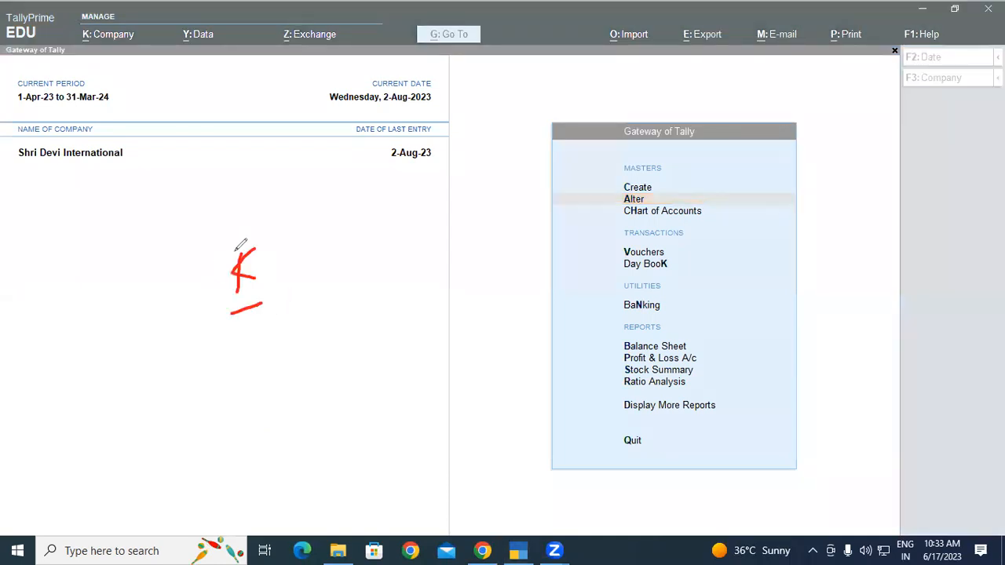
mouse_move(93, 26)
left_mouse_down()
mouse_move(78, 29)
mouse_move(61, 63)
mouse_move(151, 33)
mouse_move(93, 21)
left_mouse_up()
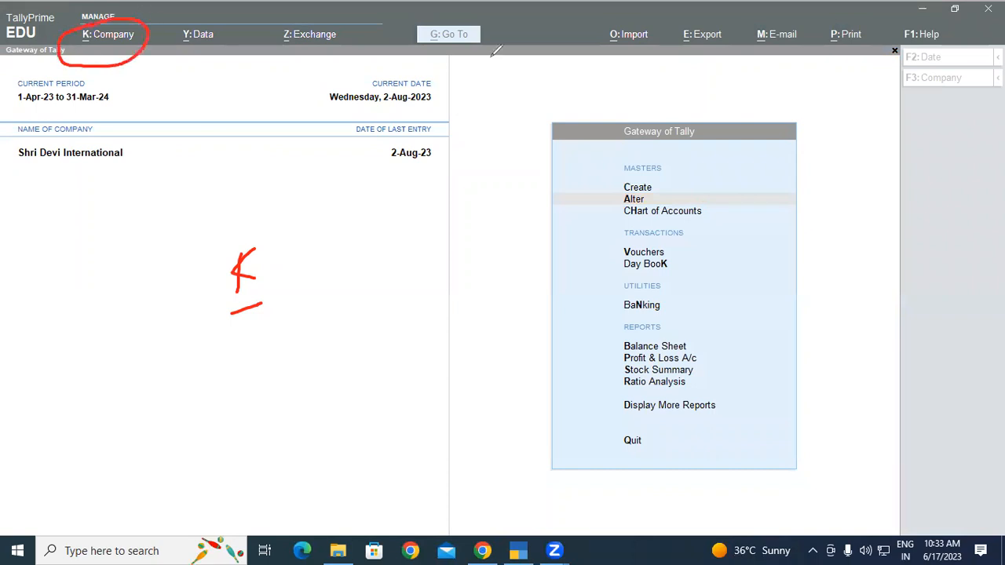
left_click(493, 52)
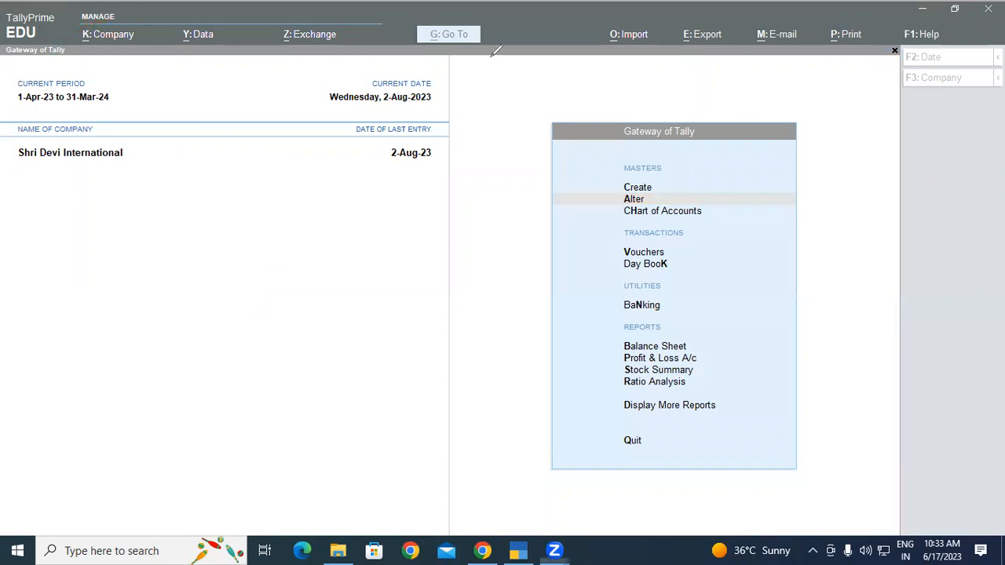
left_click(403, 142)
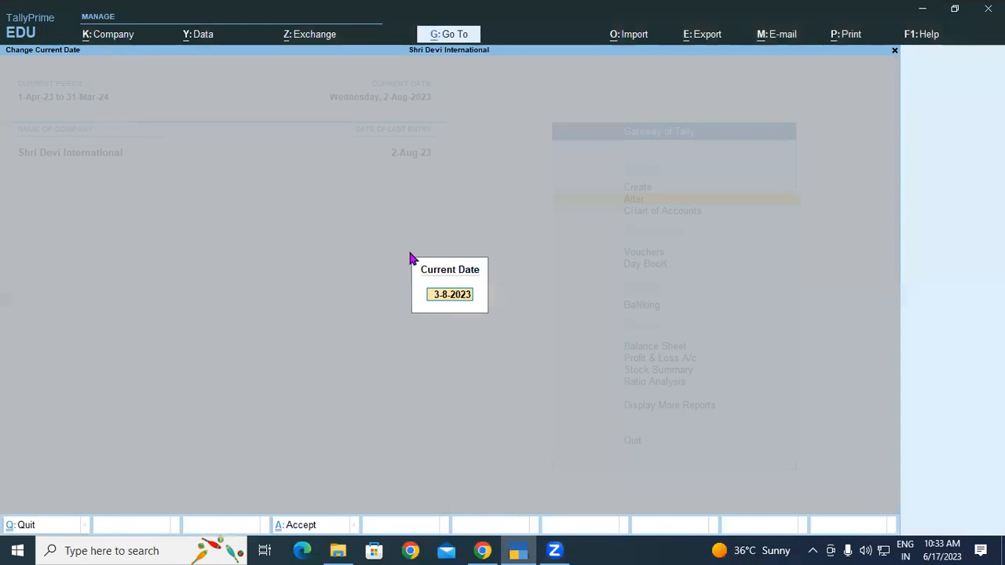
key("Escape")
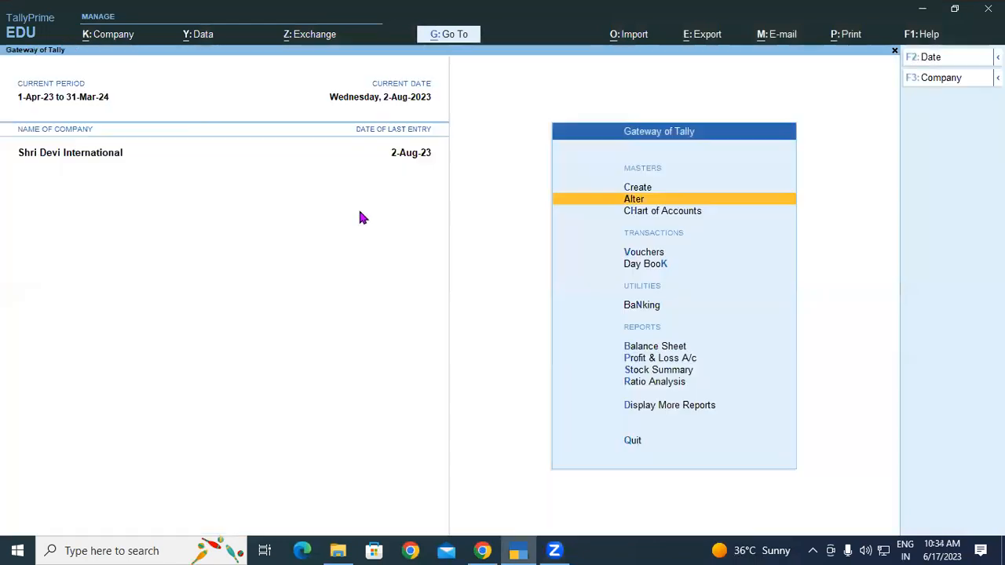
Open the company features of Shri Devi International and set Show all features to No.
left_click(134, 39)
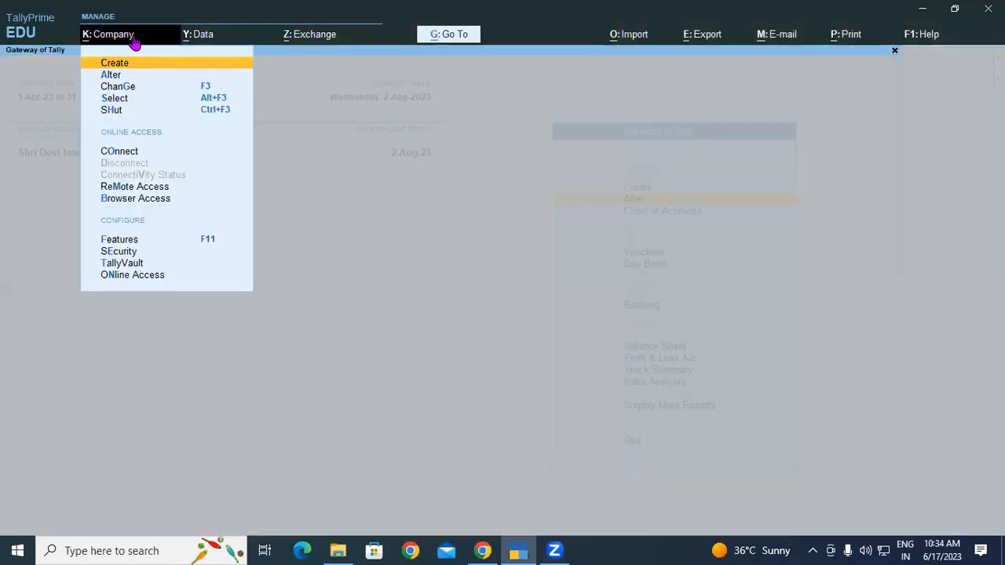
left_click(208, 239)
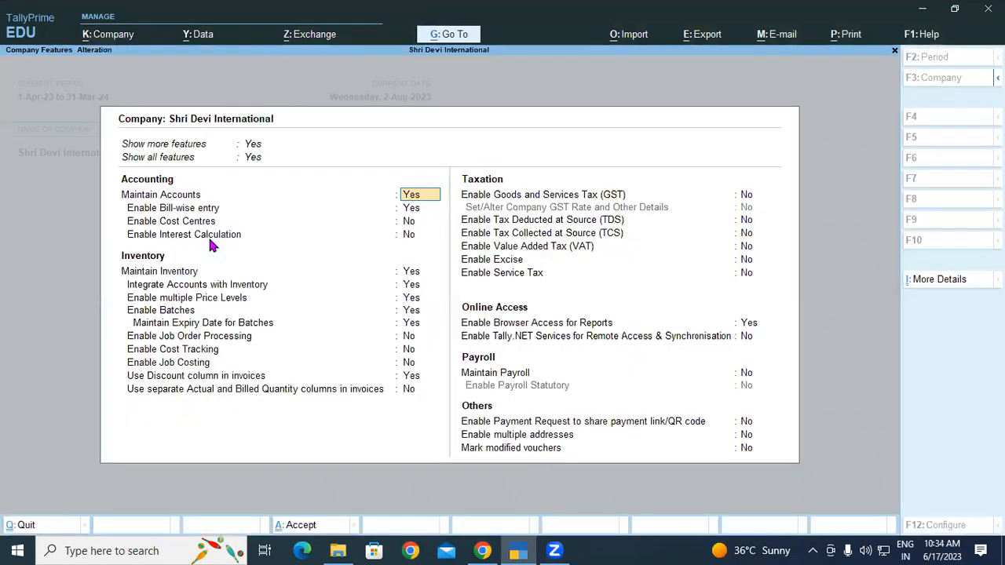
left_click(252, 158)
key("Up")
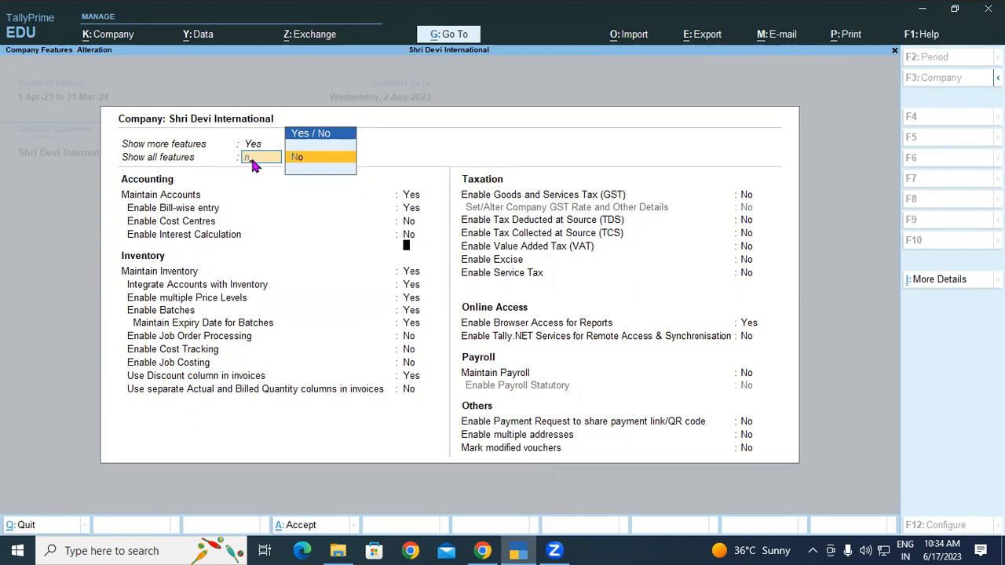
key("Return")
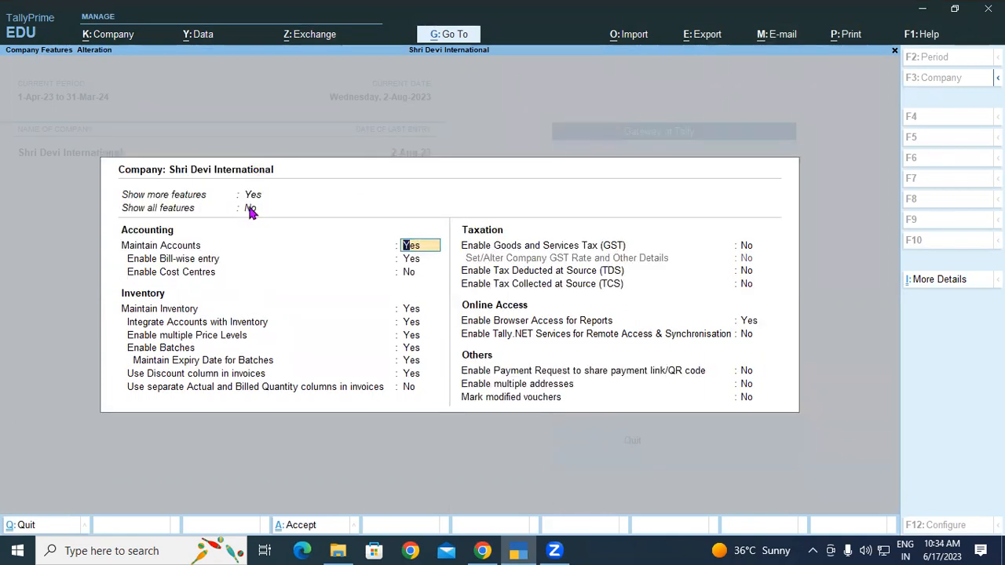
Set Show all features back to Yes and save the company features.
left_click(247, 208)
key("Down")
key("Return")
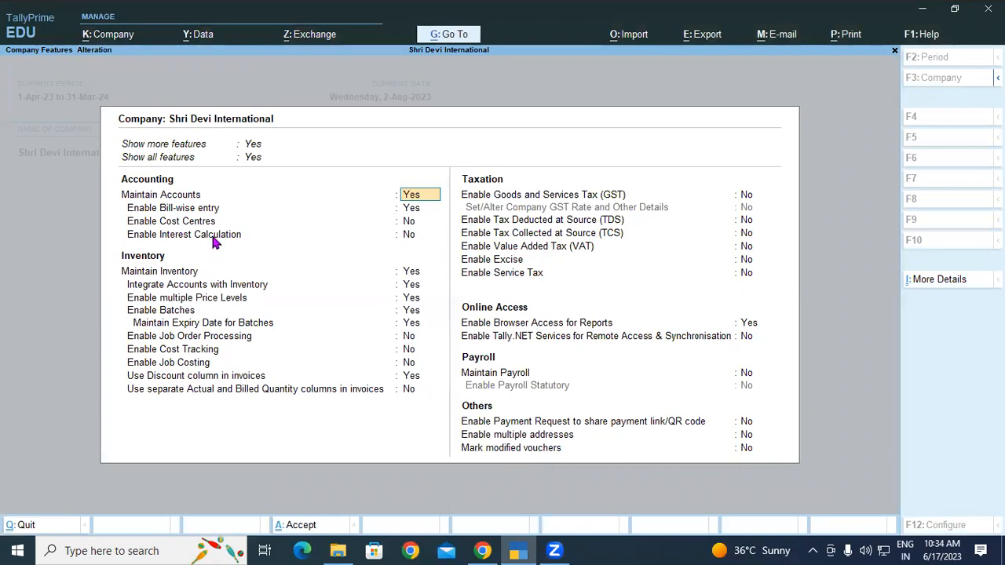
key("ctrl+a")
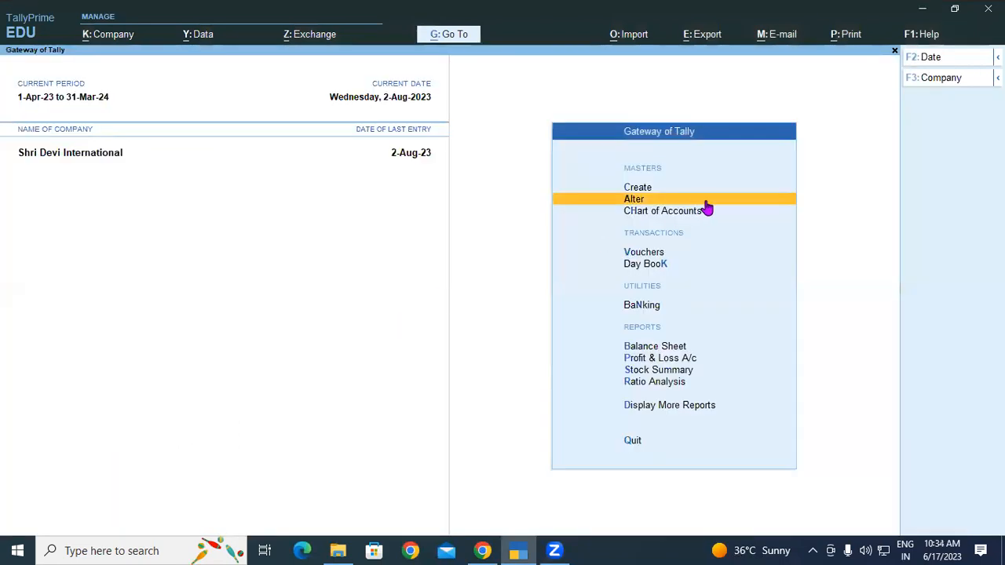
Examine the expanded list of masters available for creation, including the additional ones, and close it.
left_click(639, 190)
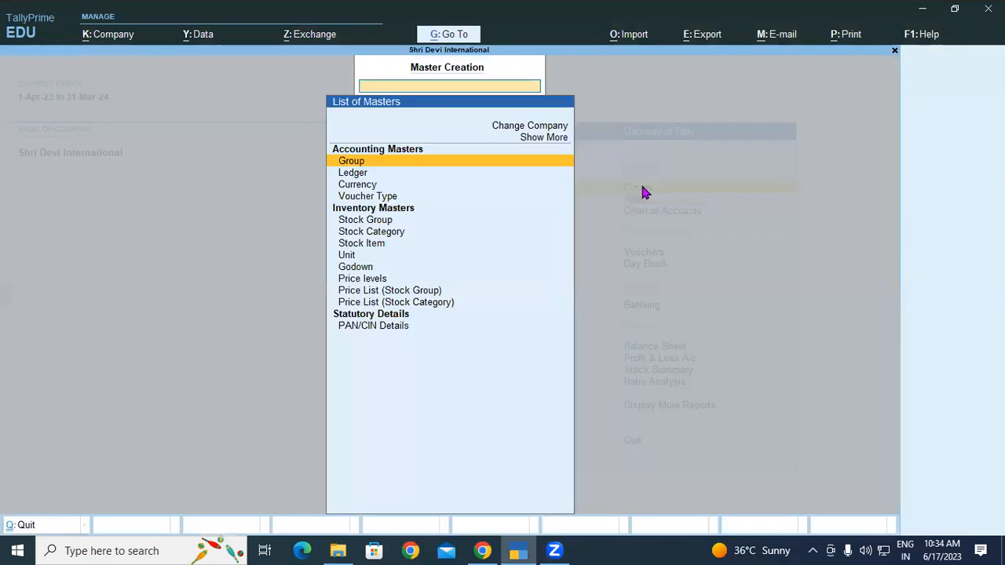
left_click(544, 142)
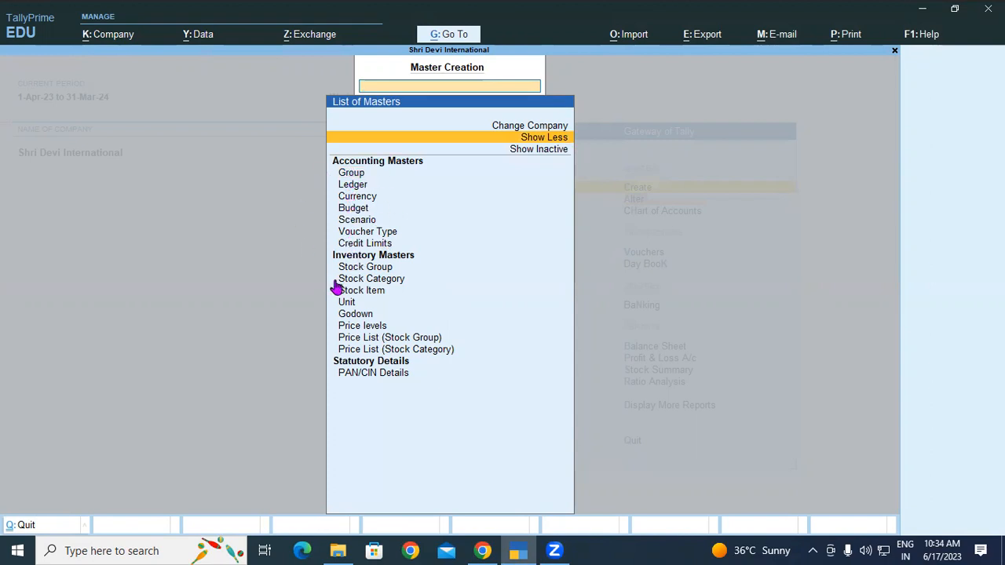
key("Escape")
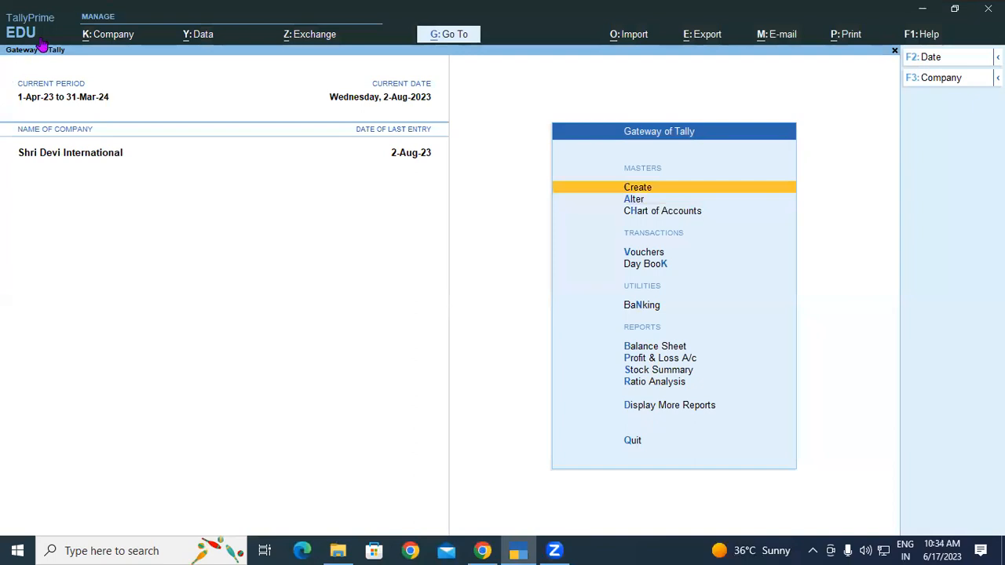
Set Enable Cost Centres to Yes in the company features and save the change.
left_click(102, 44)
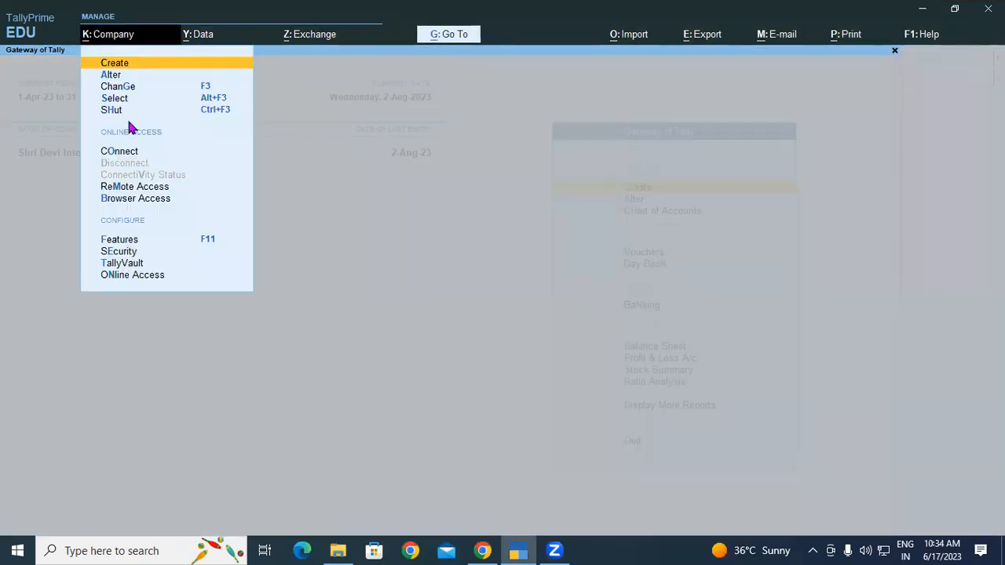
left_click(200, 237)
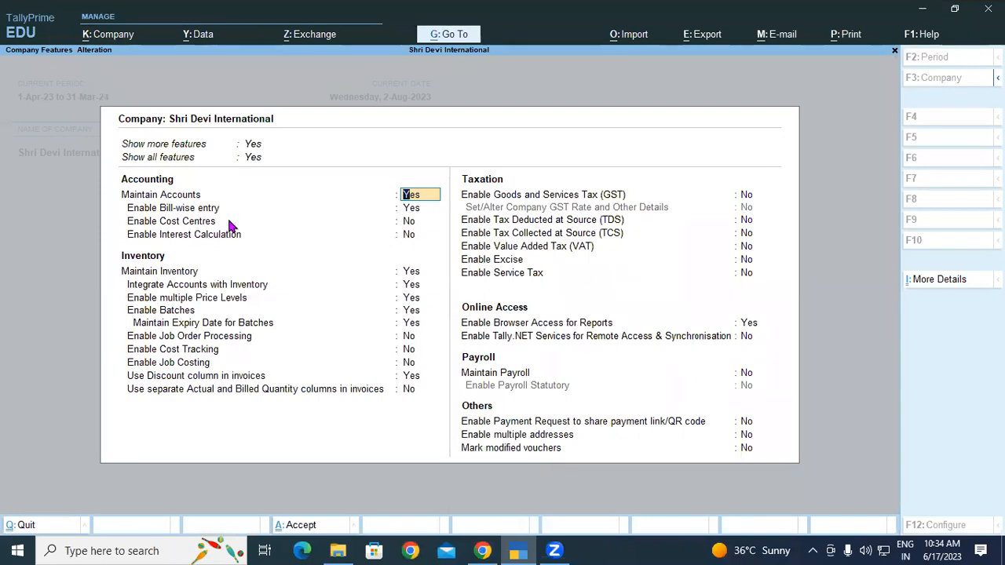
left_click(409, 222)
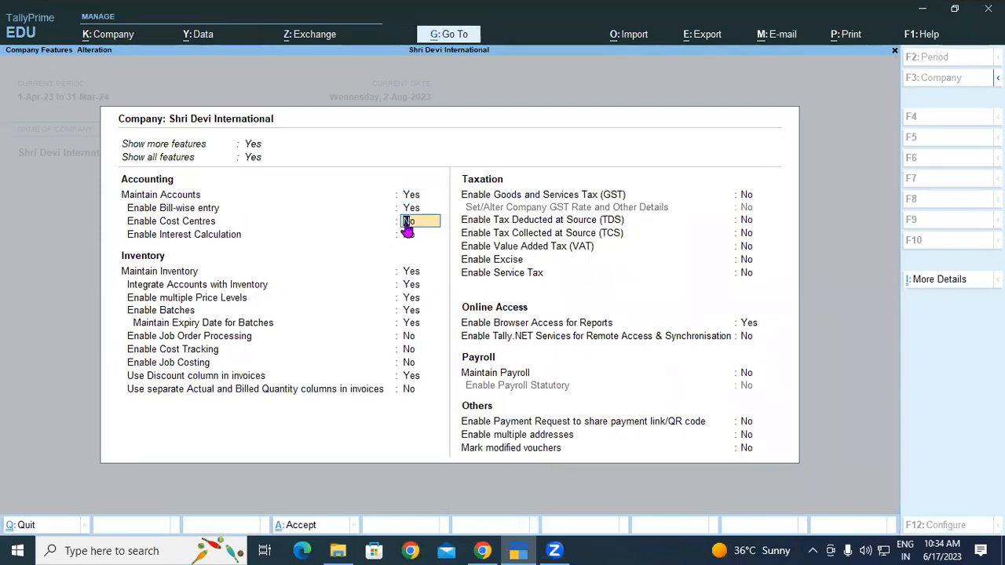
key("y")
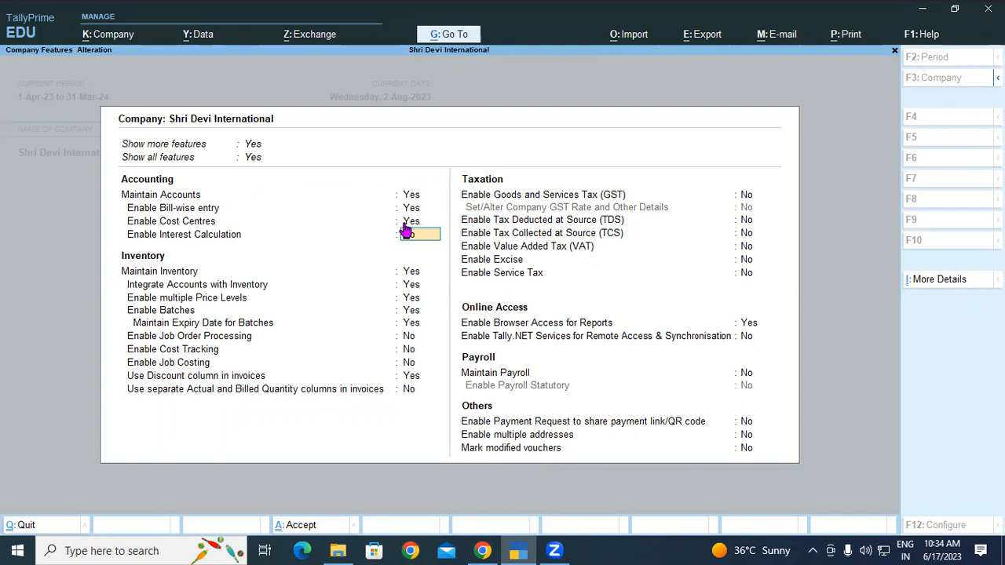
key("ctrl+a")
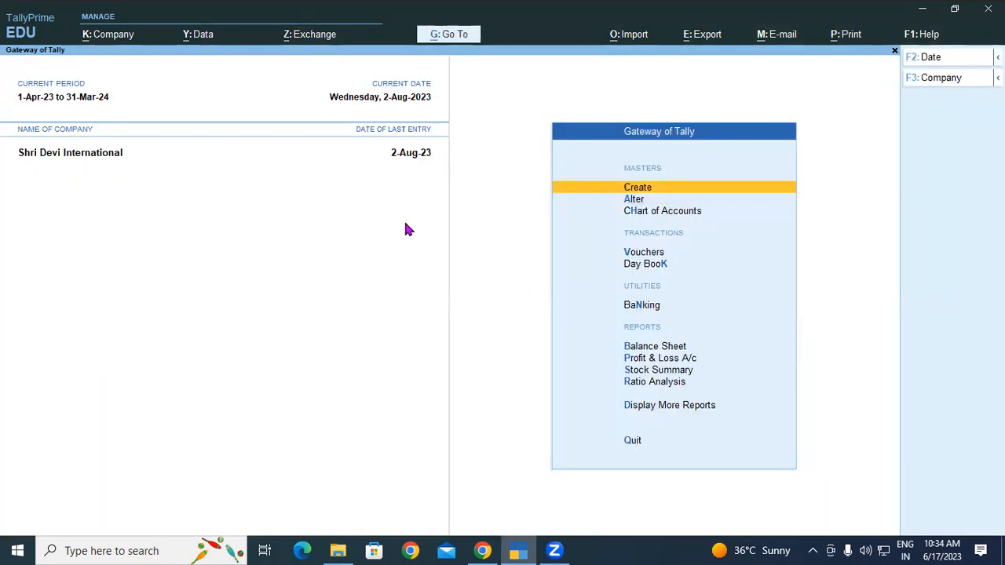
Create a cost centre master named Sales Team under Primary.
key("c")
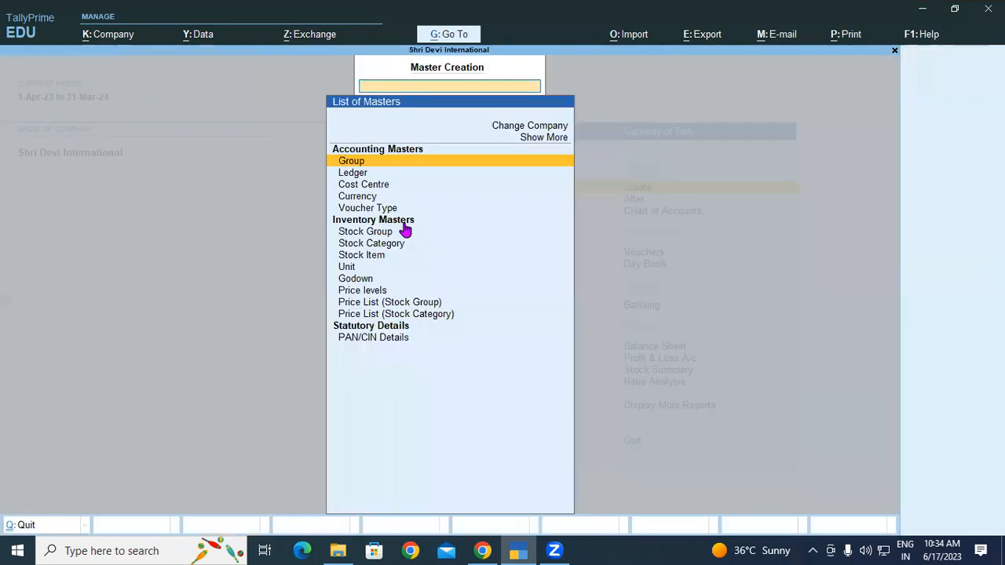
key("Down")
key("Down")
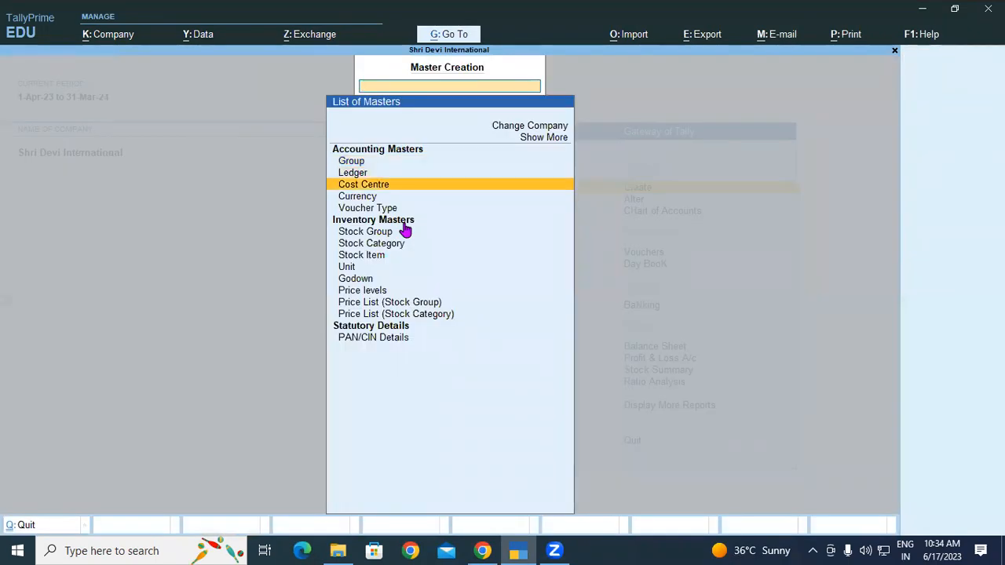
key("Return")
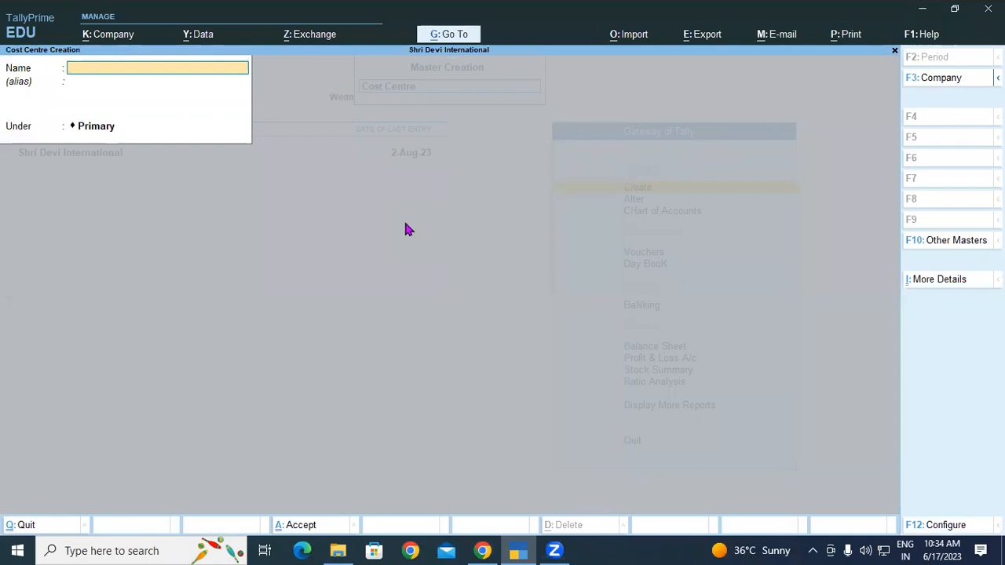
type("Sales Team")
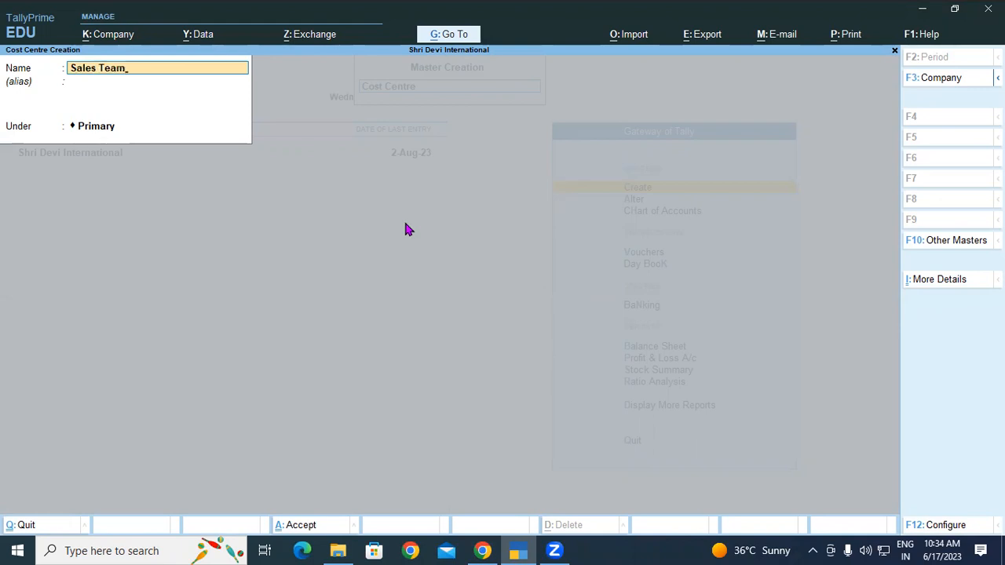
key("Return")
key("Return")
key("Return")
key("Return")
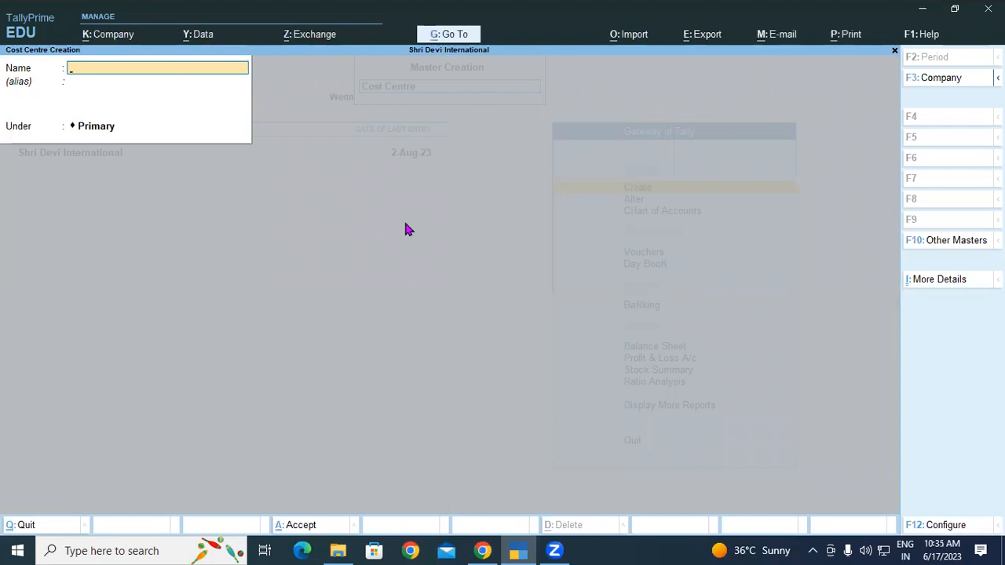
Create a second cost centre named Technical Team under Primary and leave master creation.
type("Technical Team")
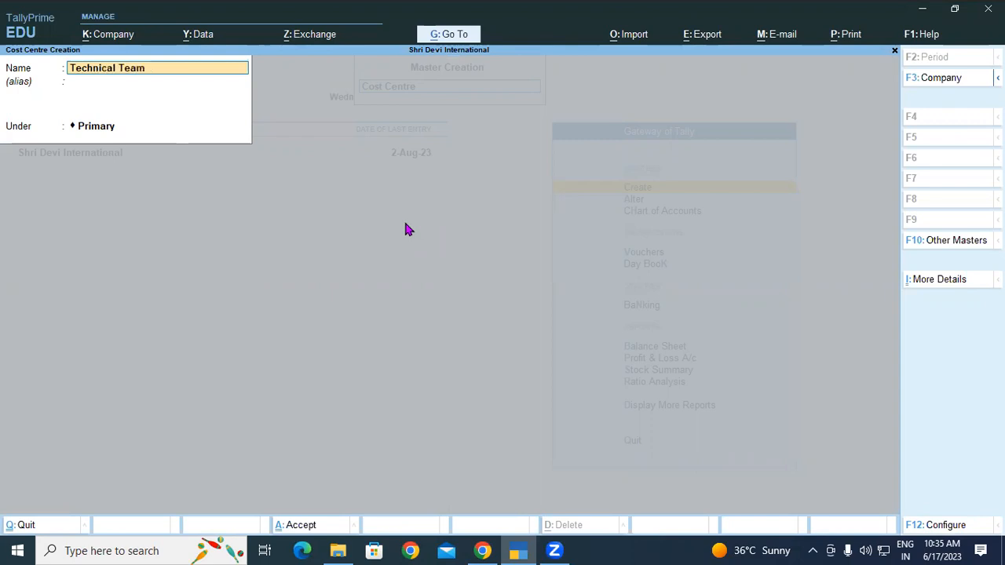
key("Return")
key("Return")
key("Return")
key("Escape")
key("Escape")
Display the list of cost centres from the chart of accounts.
key("Down")
key("Down")
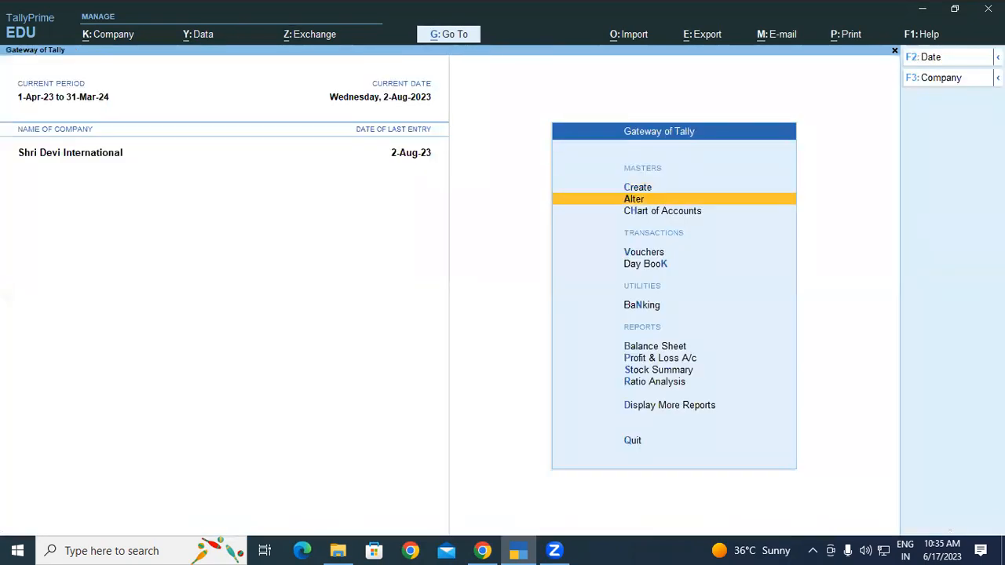
key("Return")
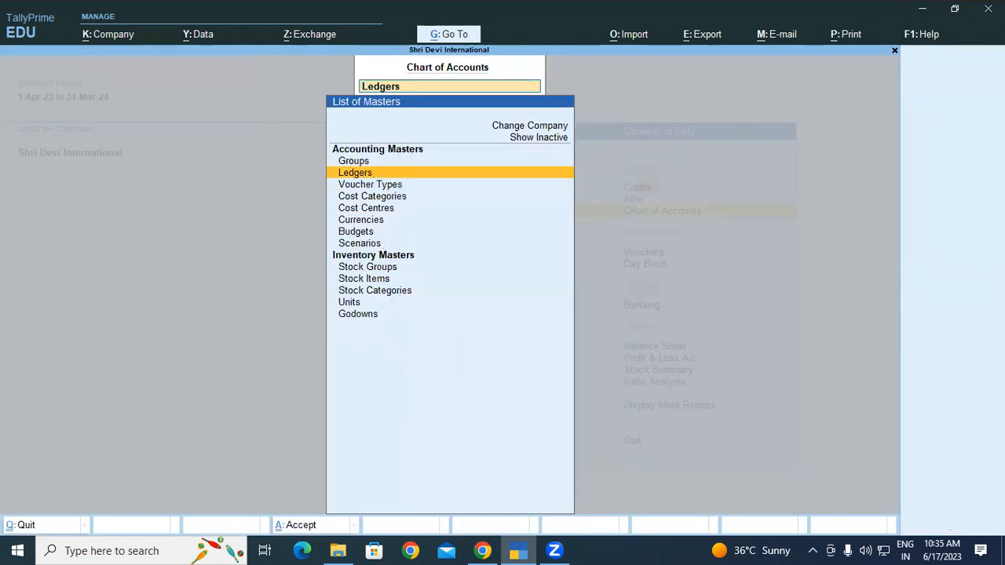
key("Down")
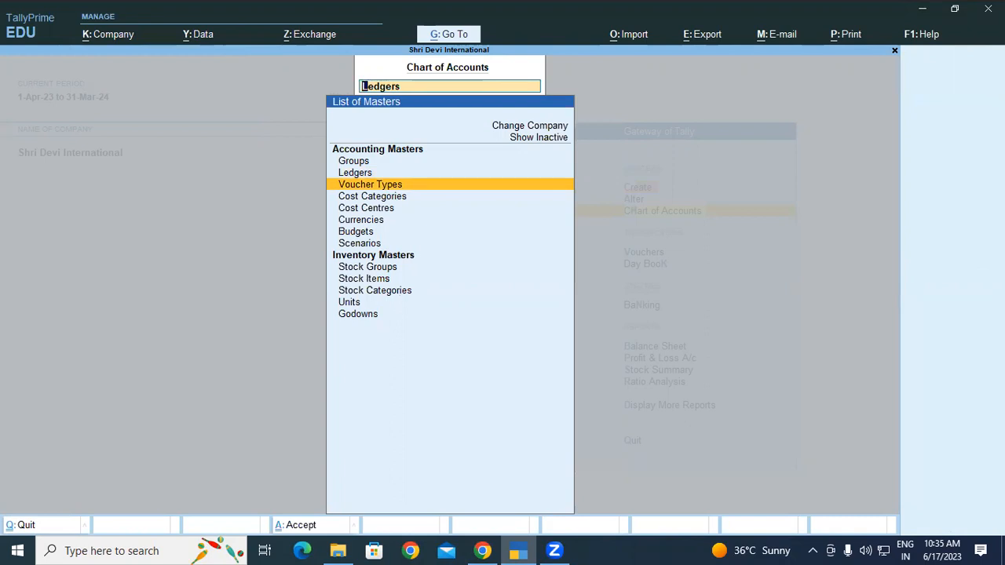
key("Down")
key("Down")
key("Return")
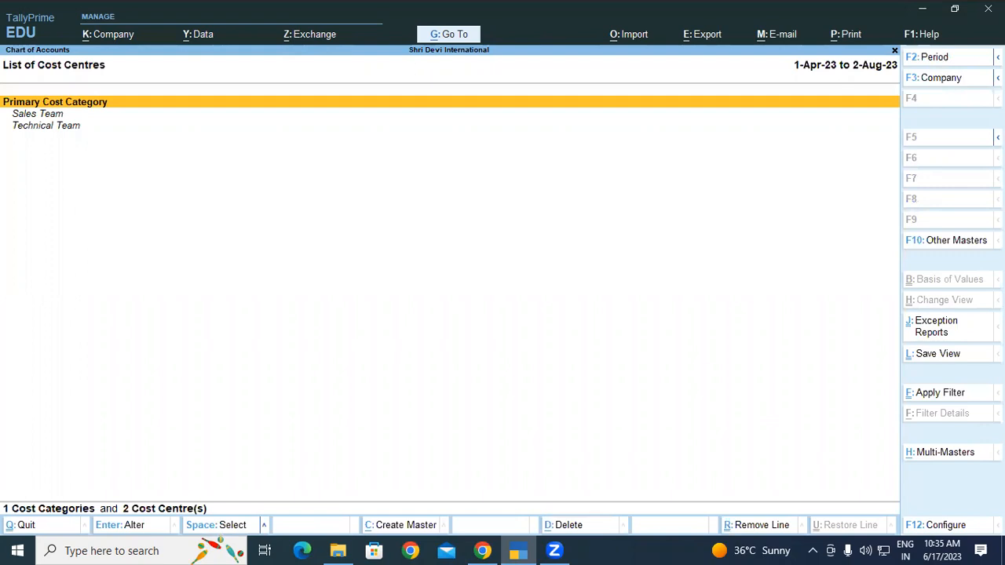
Start multi-creation of cost centres for All Items and add the first employee's name as a cost centre under Sales Team.
key("alt")
key("alt+h")
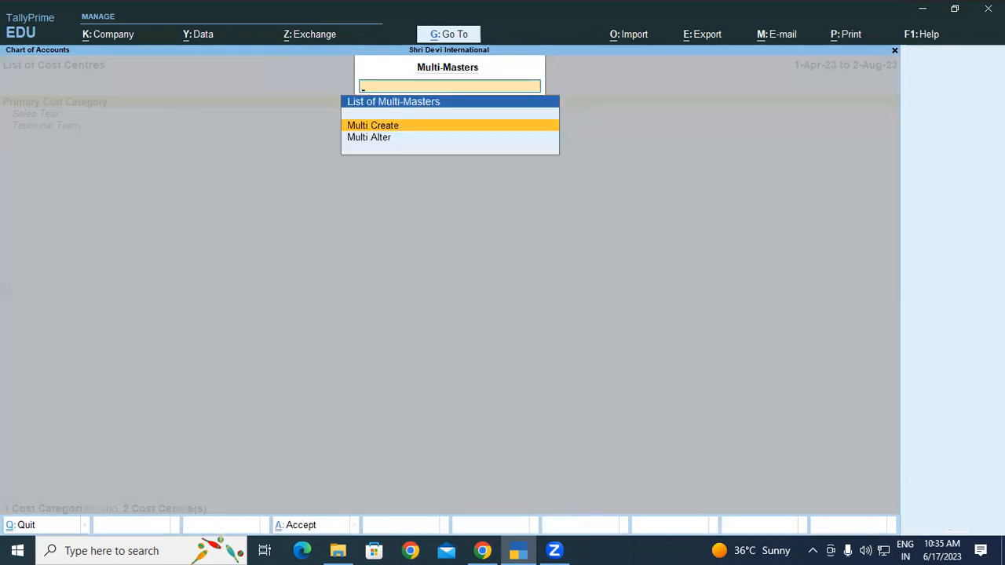
key("Return")
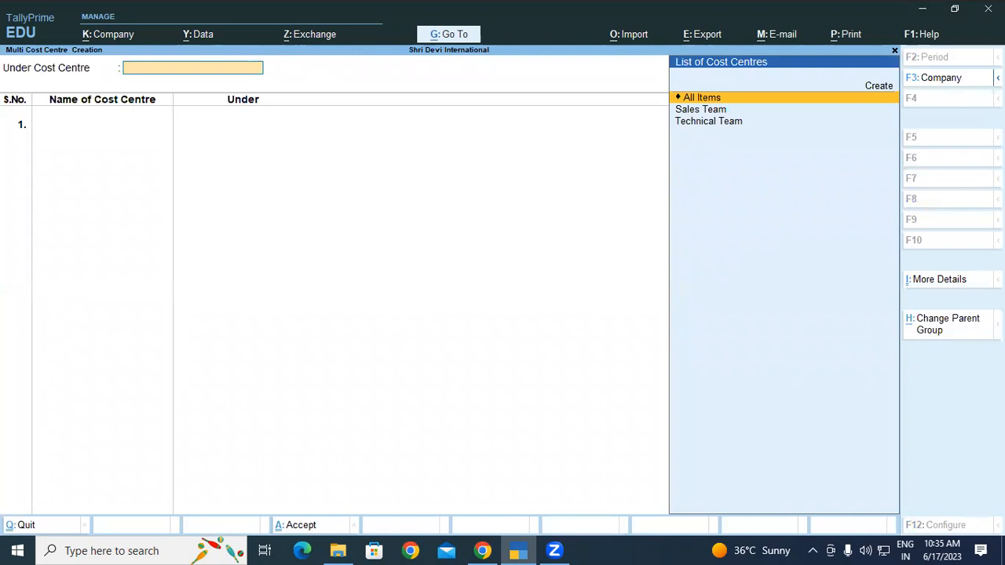
key("Return")
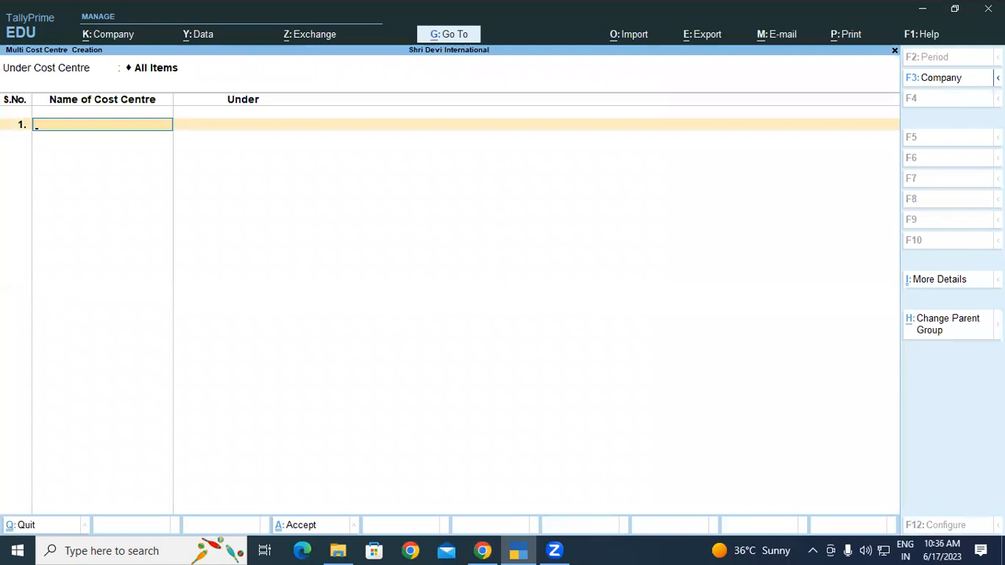
type("Mahendra")
key("Return")
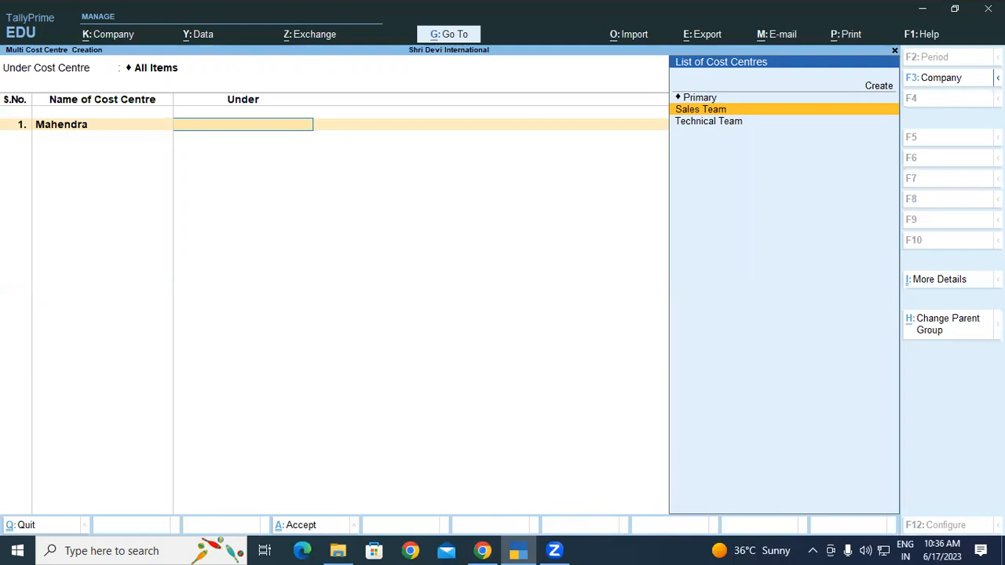
key("Return")
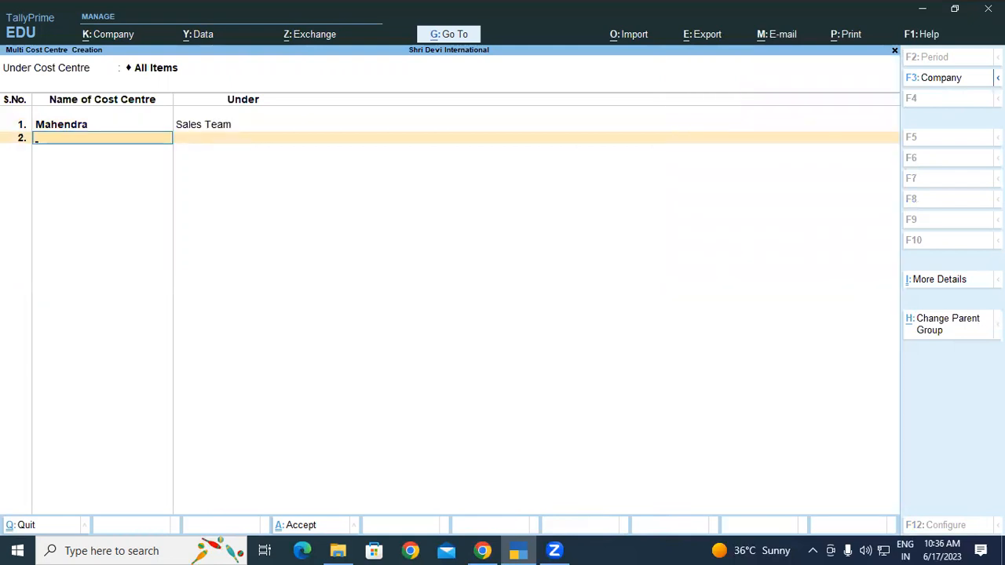
Add the second employee's name as a cost centre under Sales Team.
type("Jitendra")
key("Return")
key("Down")
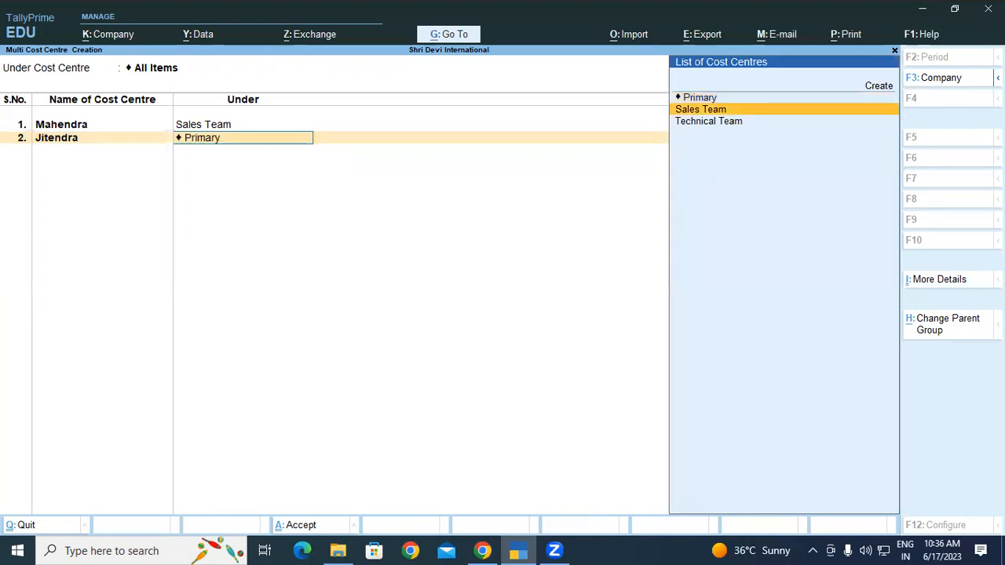
key("Return")
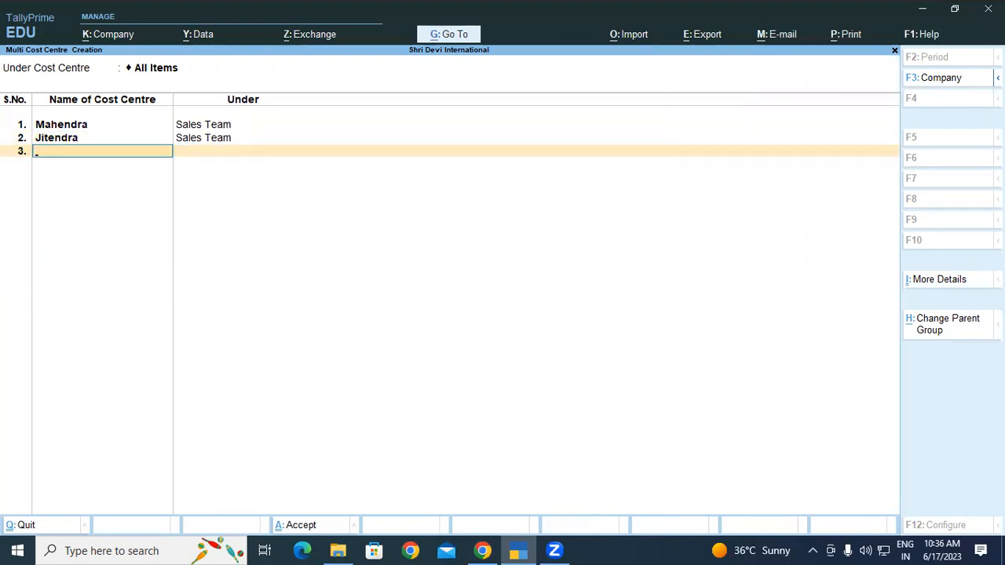
Add the third and fourth employees' names as cost centres under Technical Team and save the multi-creation list.
type("Prakash")
key("Return")
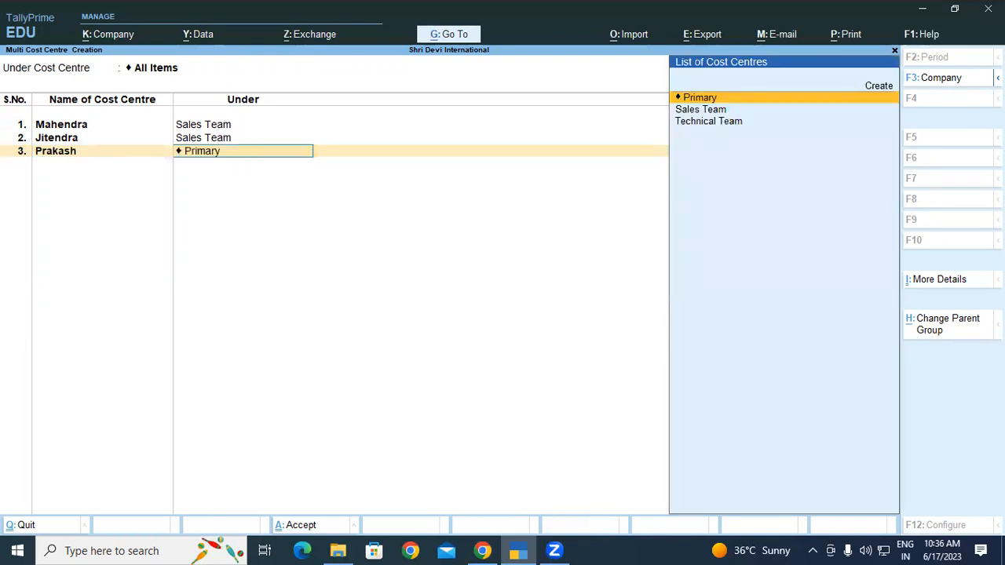
key("Down")
key("Down")
key("Return")
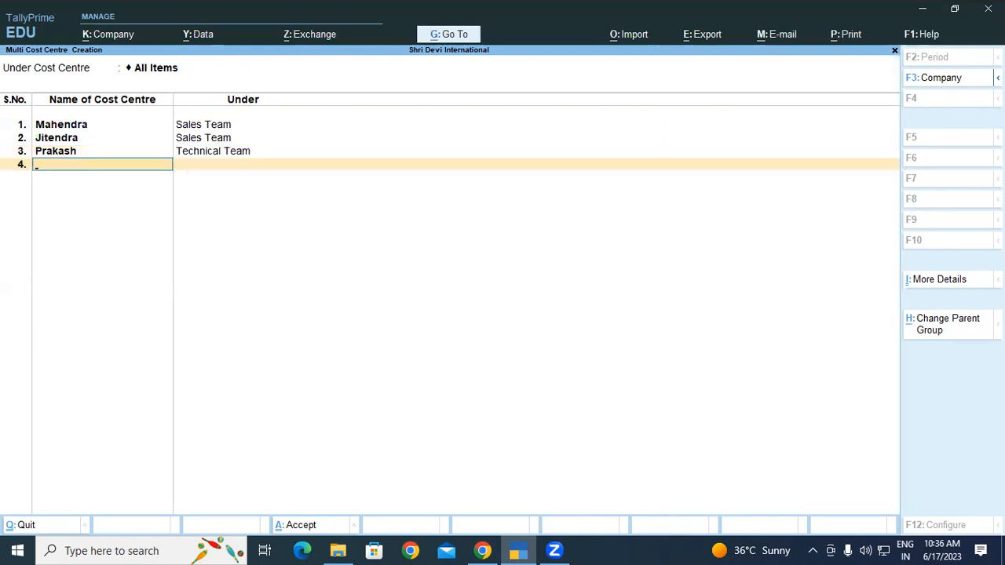
type("Shekhar")
key("Return")
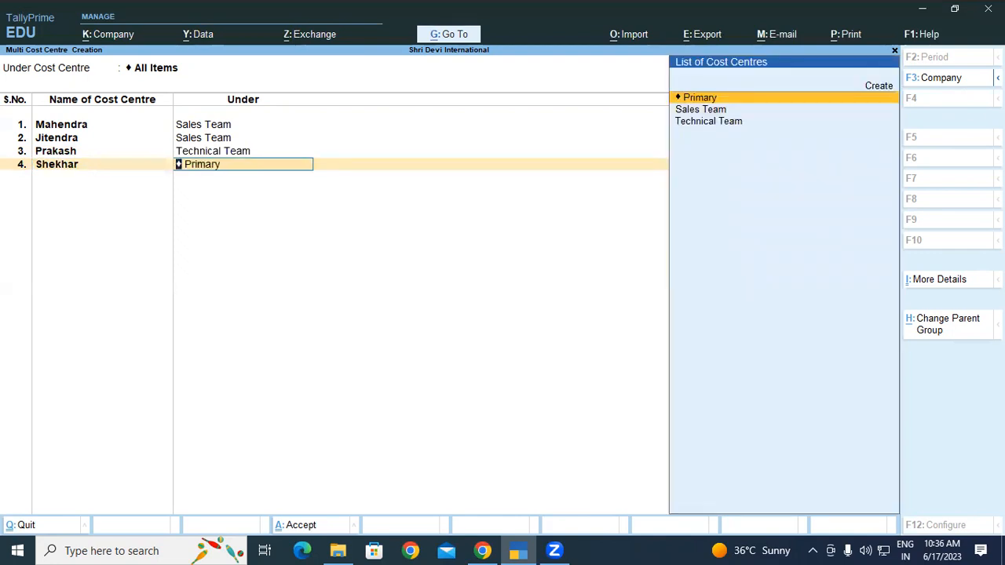
key("Down")
key("Down")
key("Return")
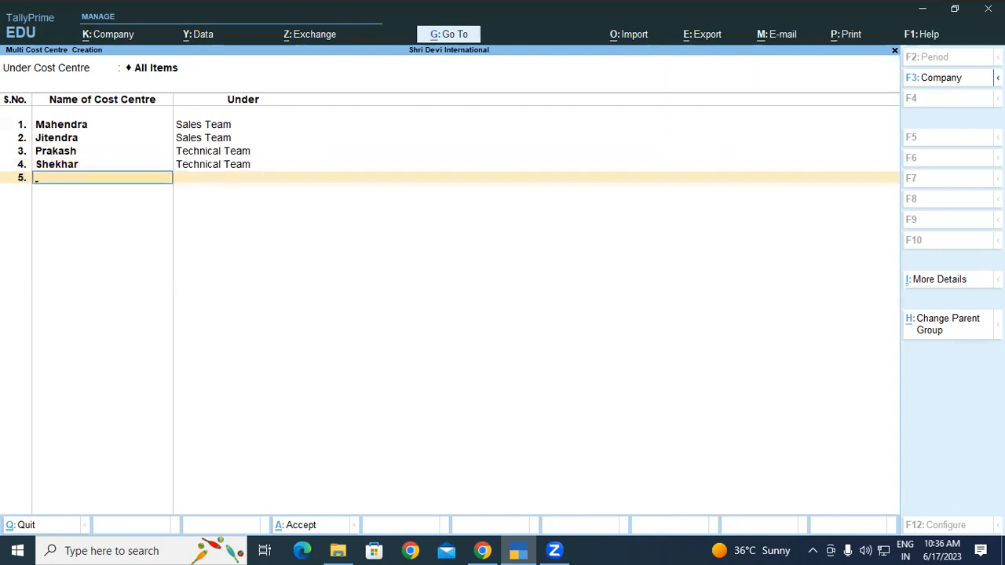
key("Return")
key("Return")
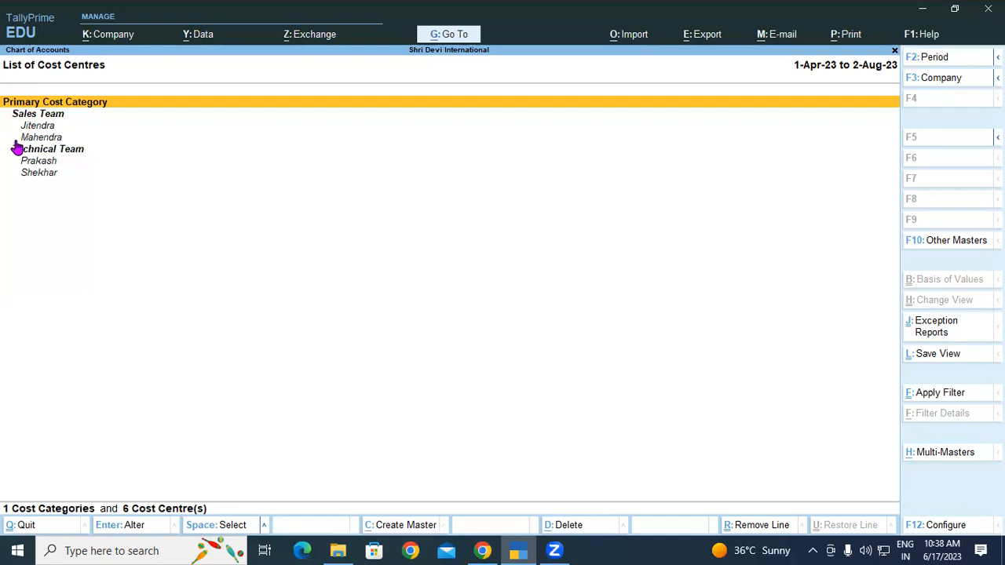
left_click(505, 500)
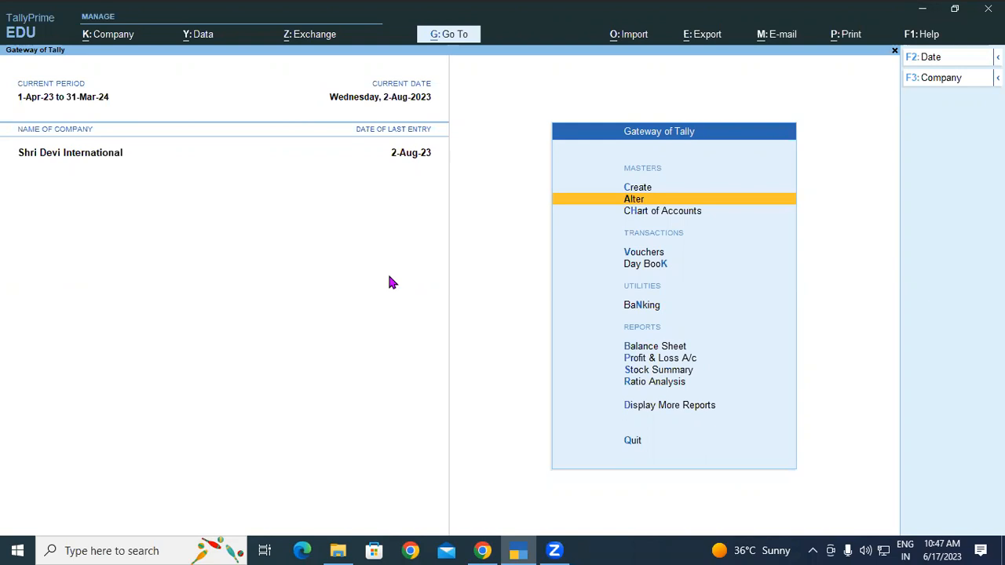
key("v")
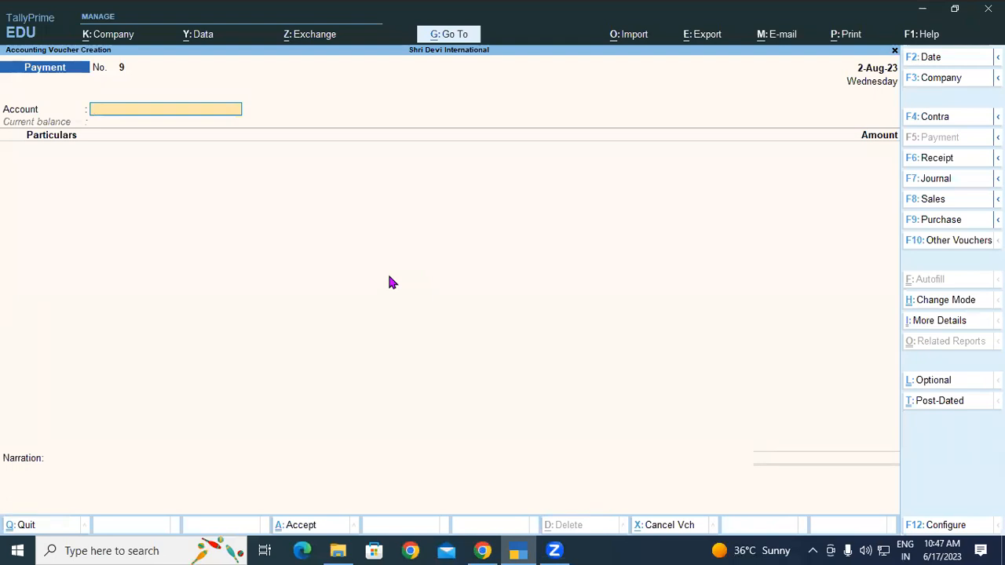
key("Escape")
key("Return")
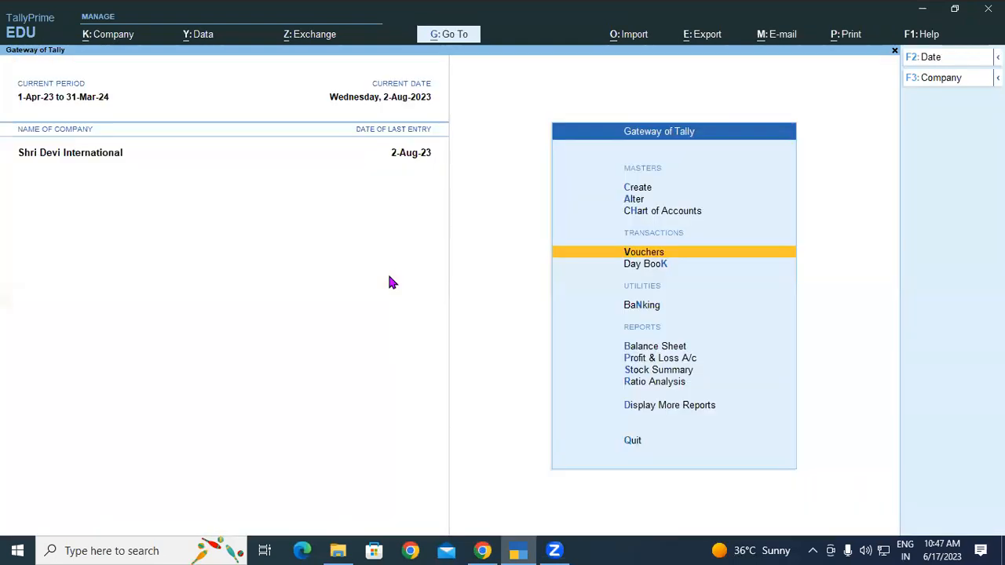
Start a new ledger master named Travelling& Food Expense under the Indirect Expenses group.
key("Up")
key("Up")
key("Up")
key("Return")
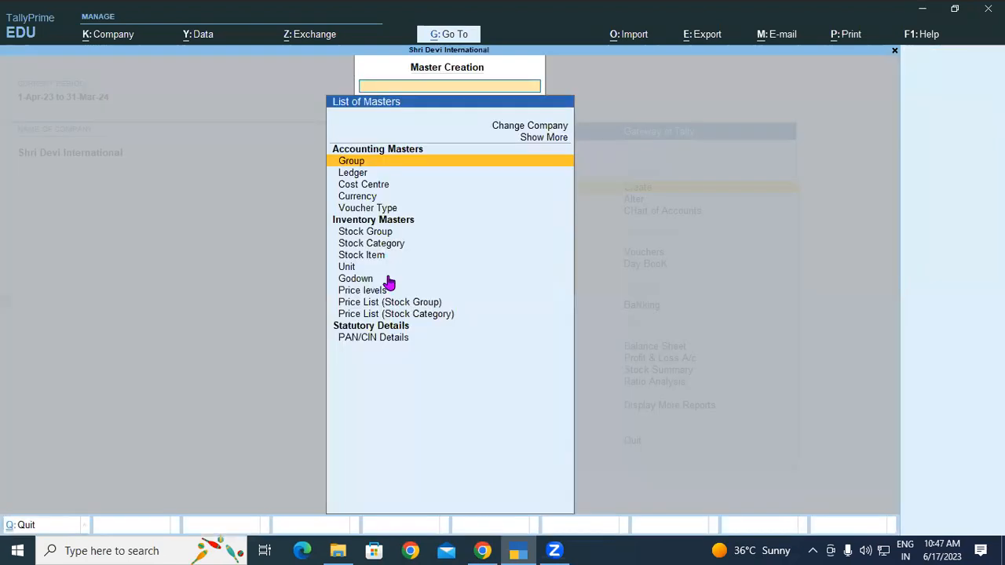
key("Down")
key("Return")
type("T")
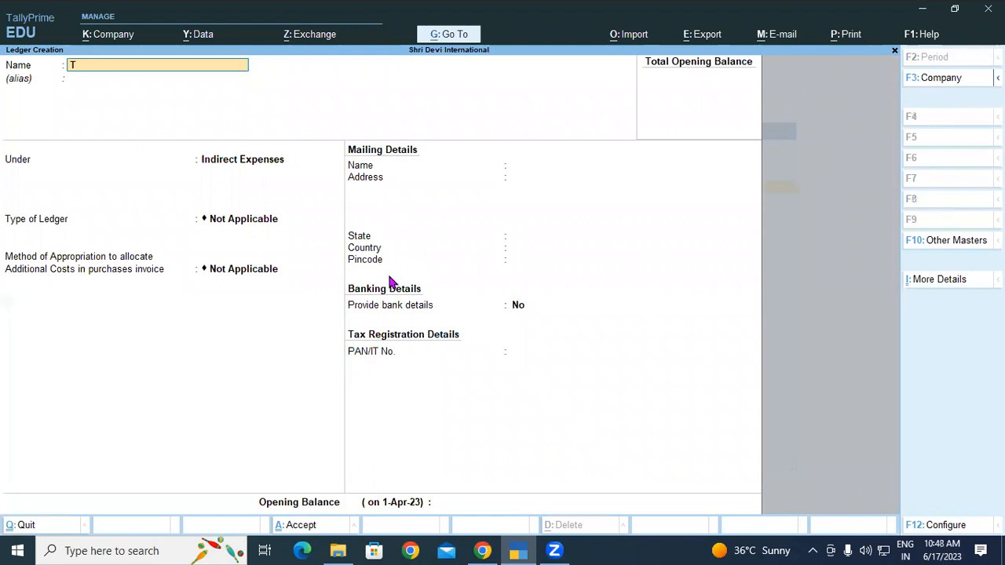
type("ravelling& food Expense")
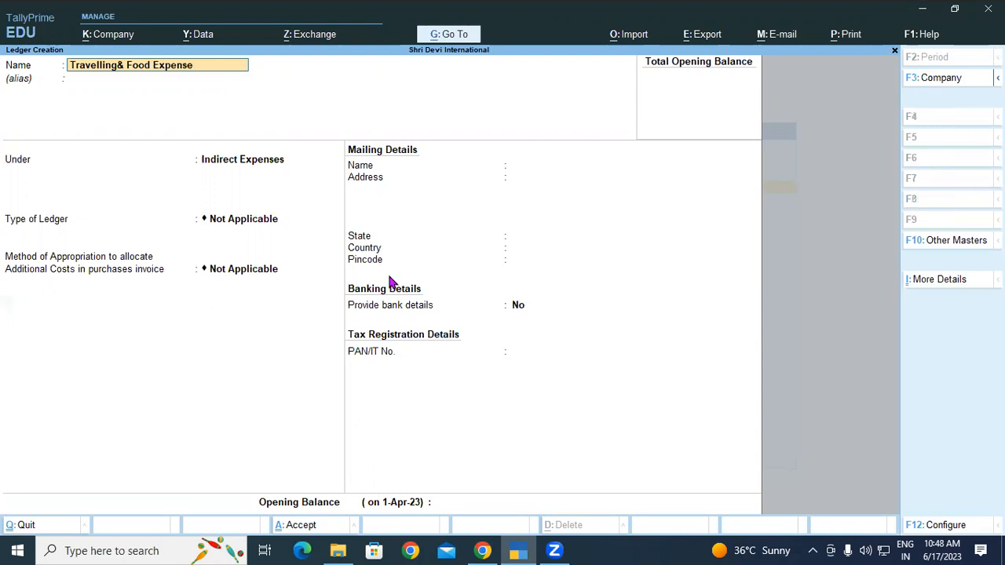
key("Return")
key("Return")
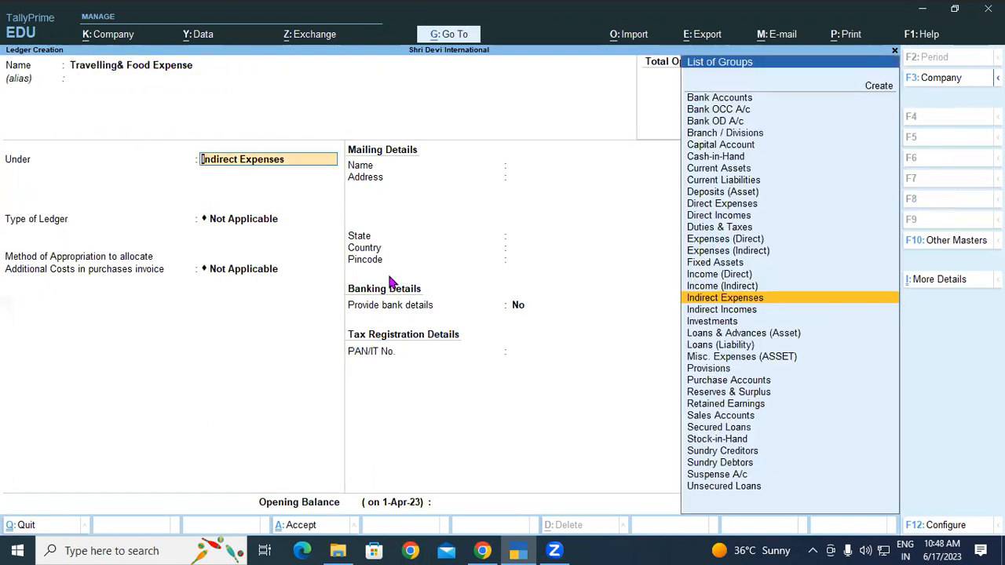
key("Return")
Set Apply Cost Centres for Ledgers to Yes in the ledger configuration and accept it.
key("F12")
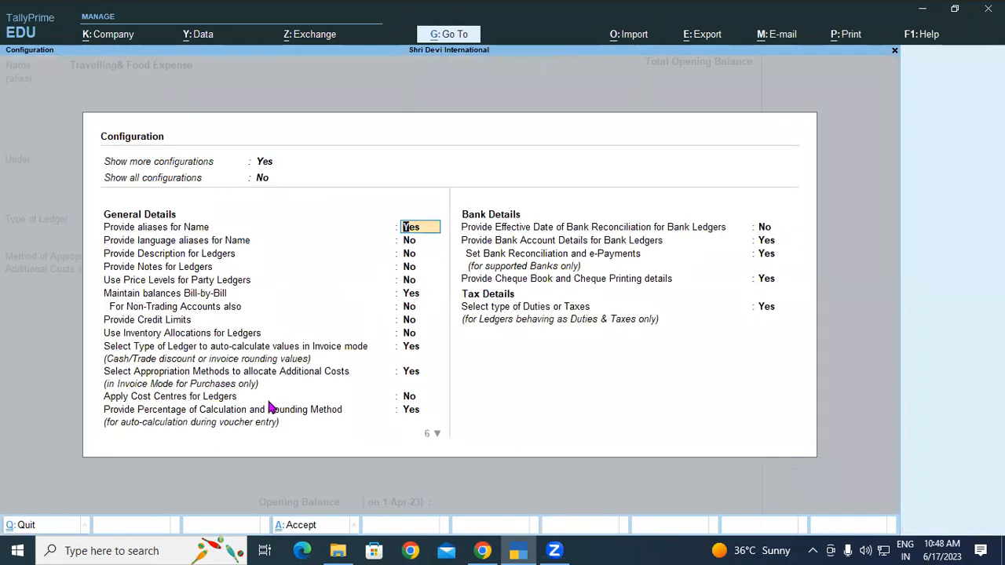
left_click(408, 397)
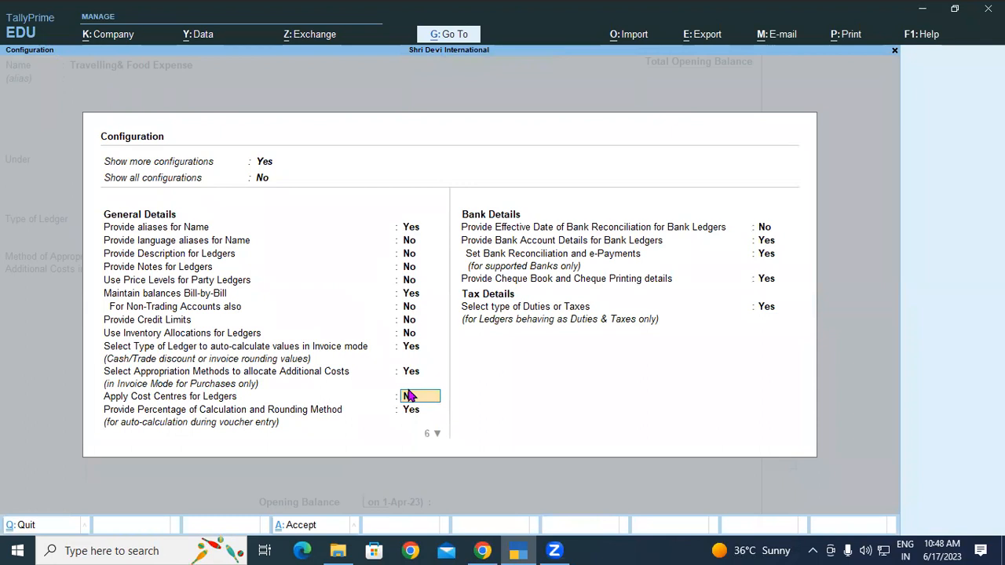
key("y")
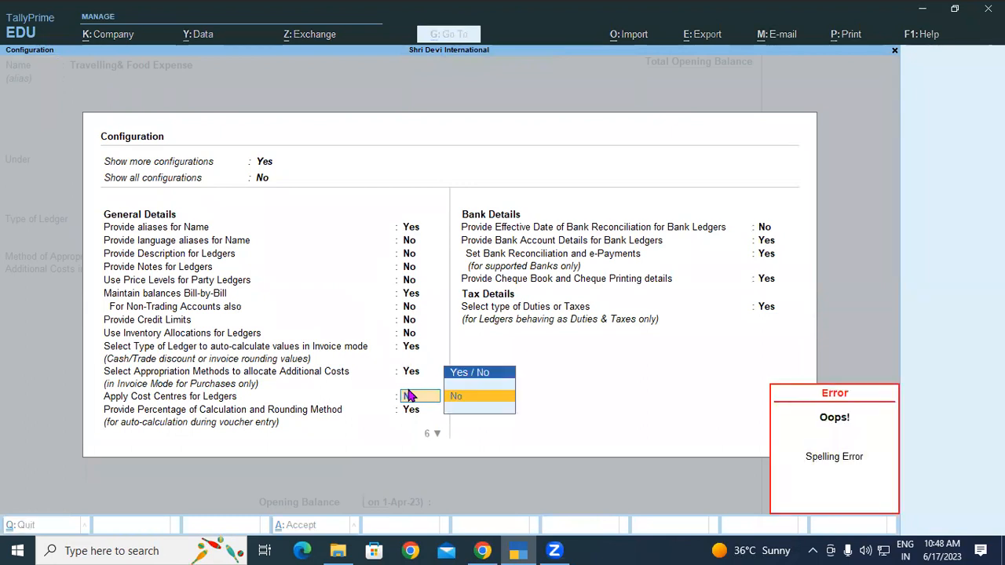
key("BackSpace")
key("Down")
key("Return")
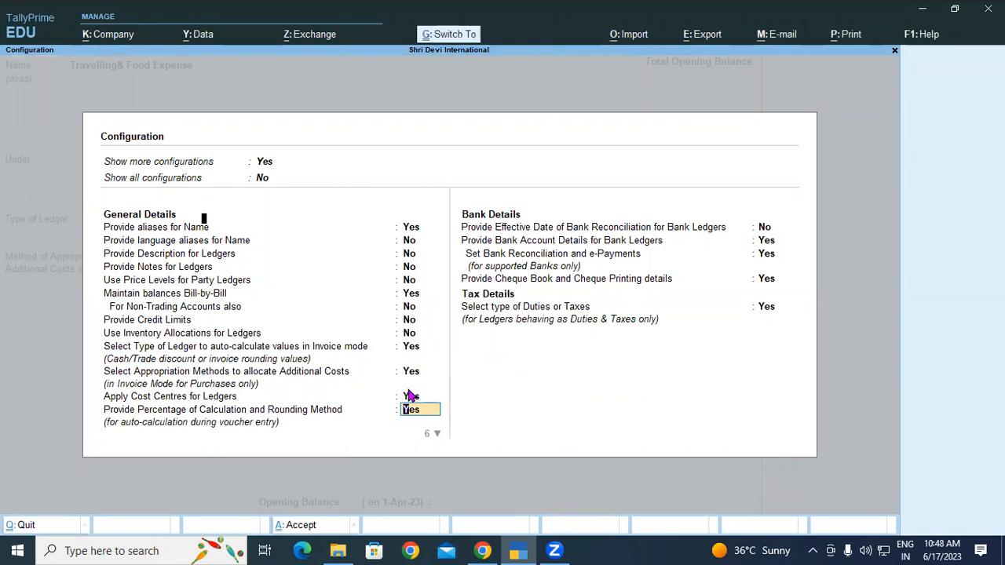
key("Return")
key("Return")
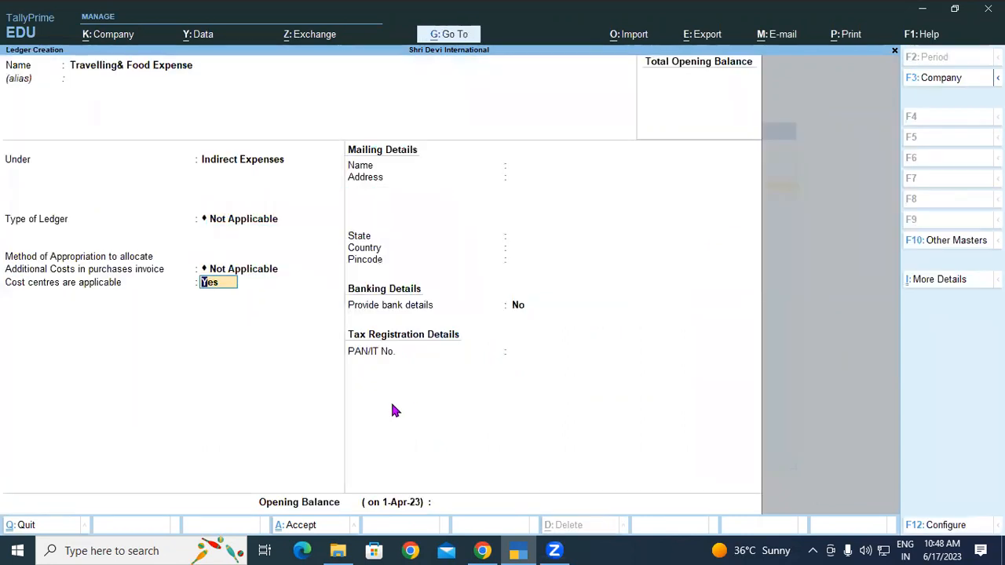
Save the Travelling& Food Expense ledger with cost centres applicable and return to the Gateway of Tally.
key("Return")
key("Return")
key("Return")
key("Return")
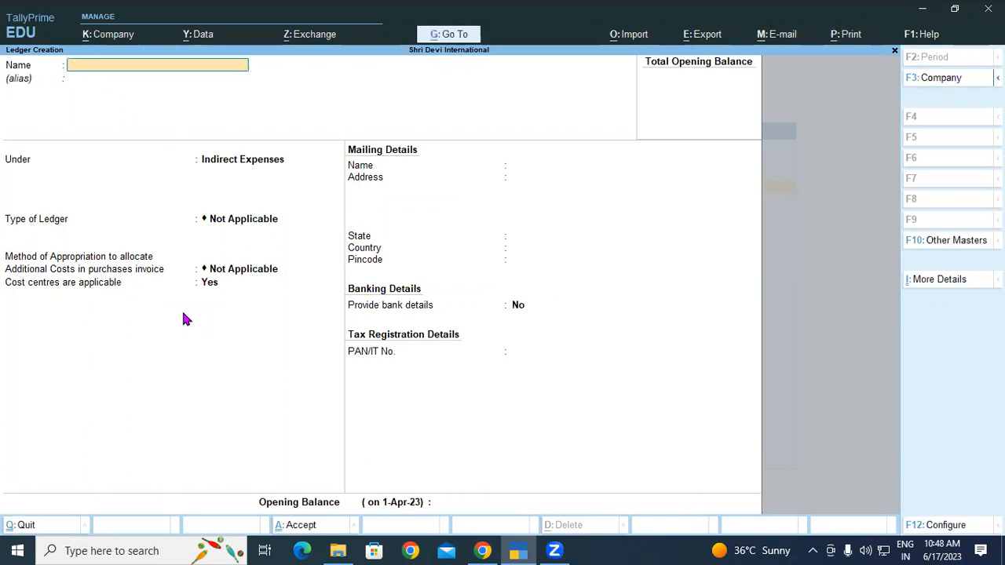
key("Escape")
key("Escape")
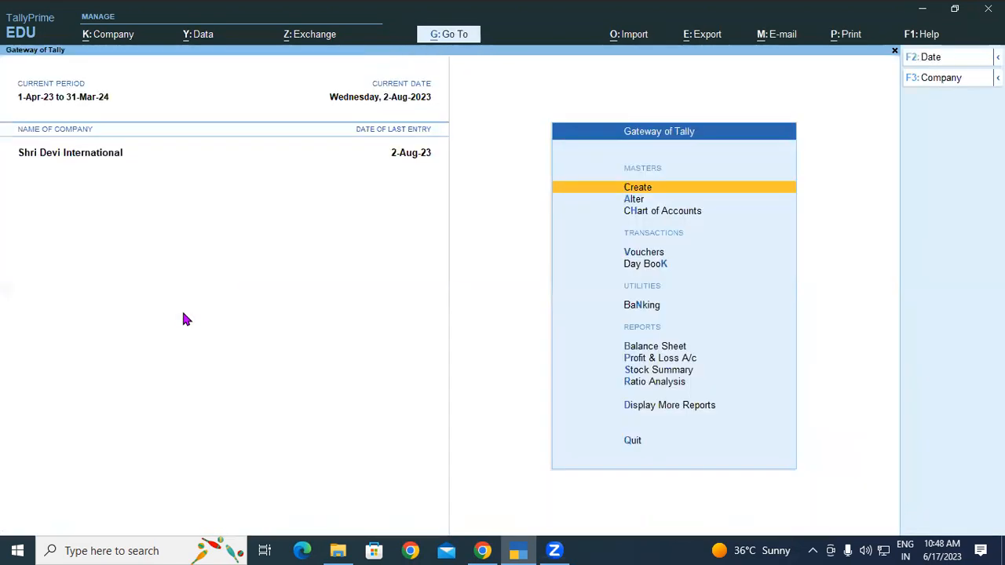
Start a payment voucher from Kotak Mahindra Bank with Travelling& Food Expense as the particular for 200000.
key("v")
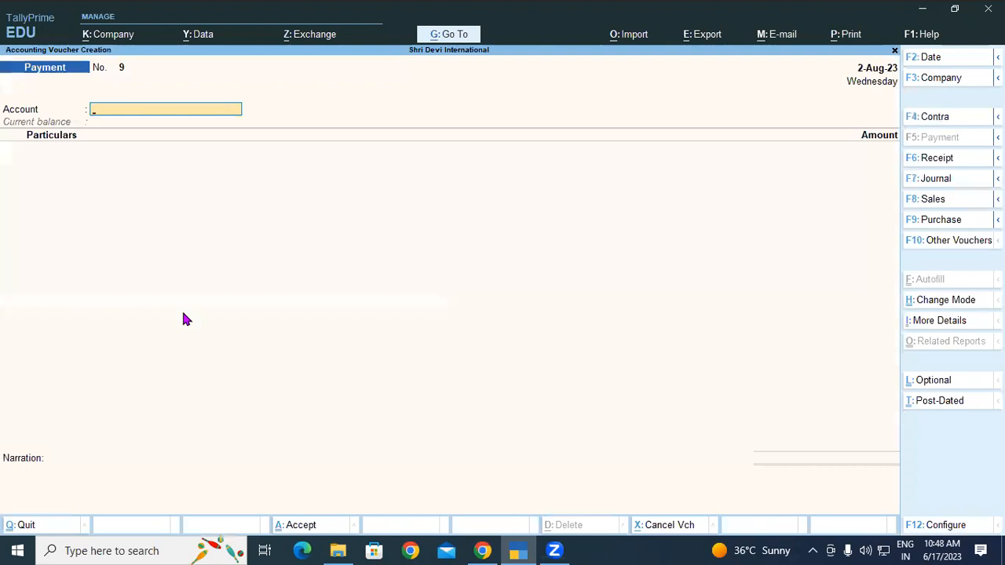
type("Kot")
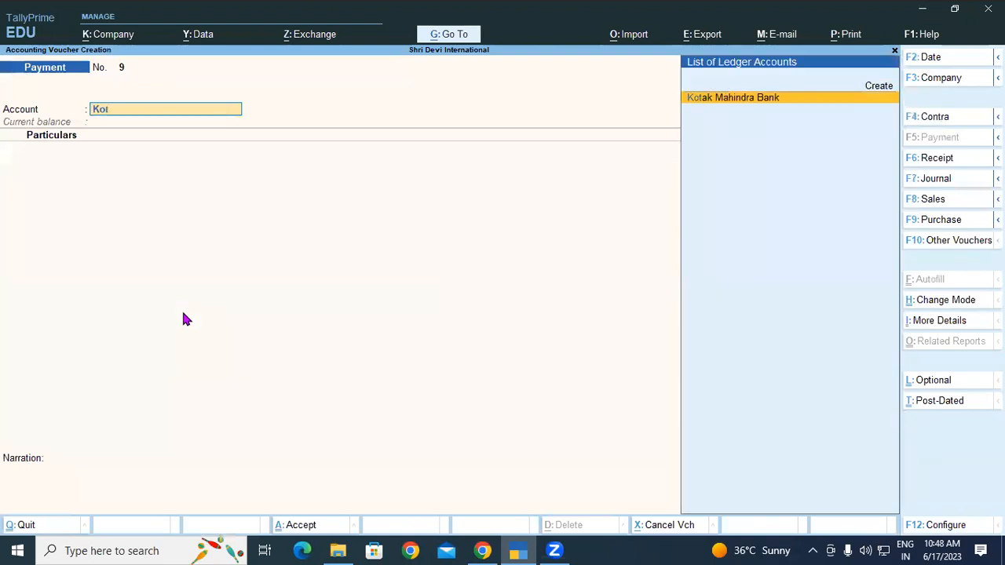
key("Return")
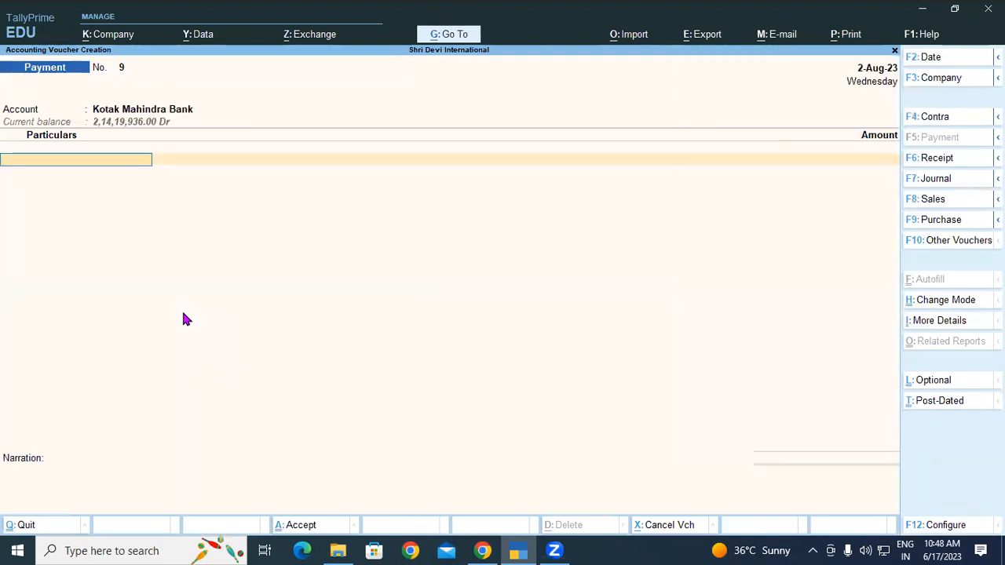
type("Tr")
key("Down")
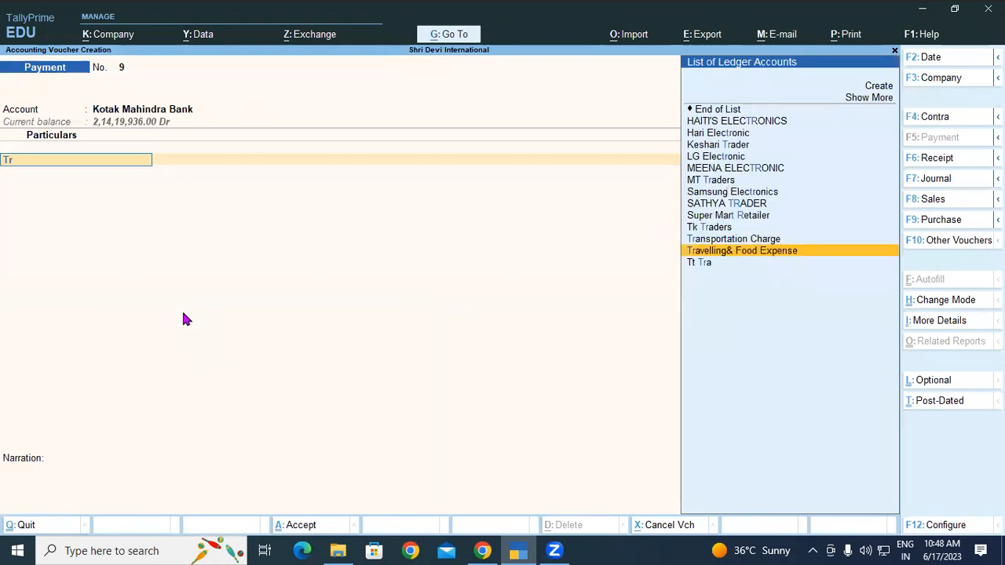
key("Return")
type("2")
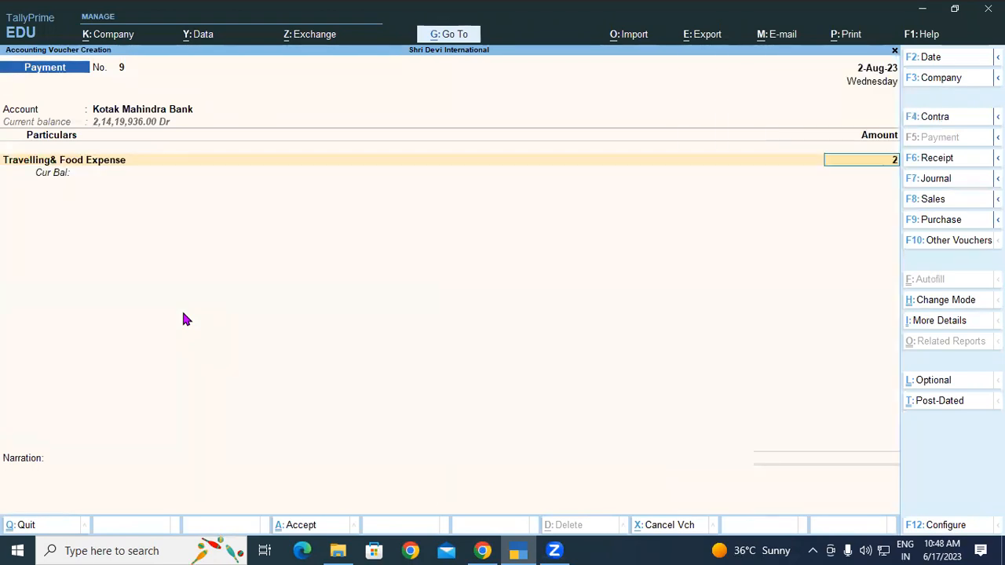
type("00000")
key("Return")
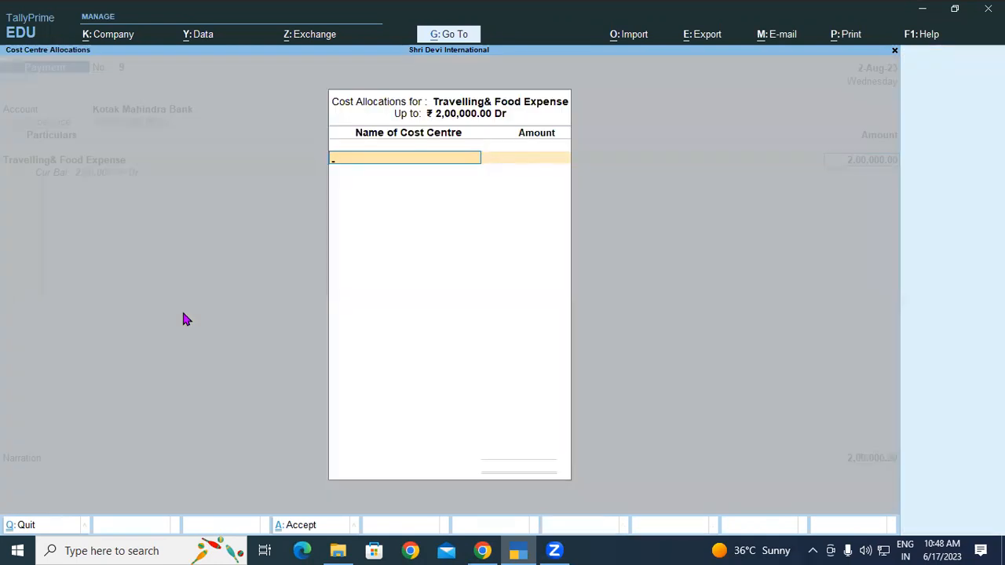
Allocate 60,000 of the travelling and food expense to each of the two Sales Team employees.
type("Mahendra")
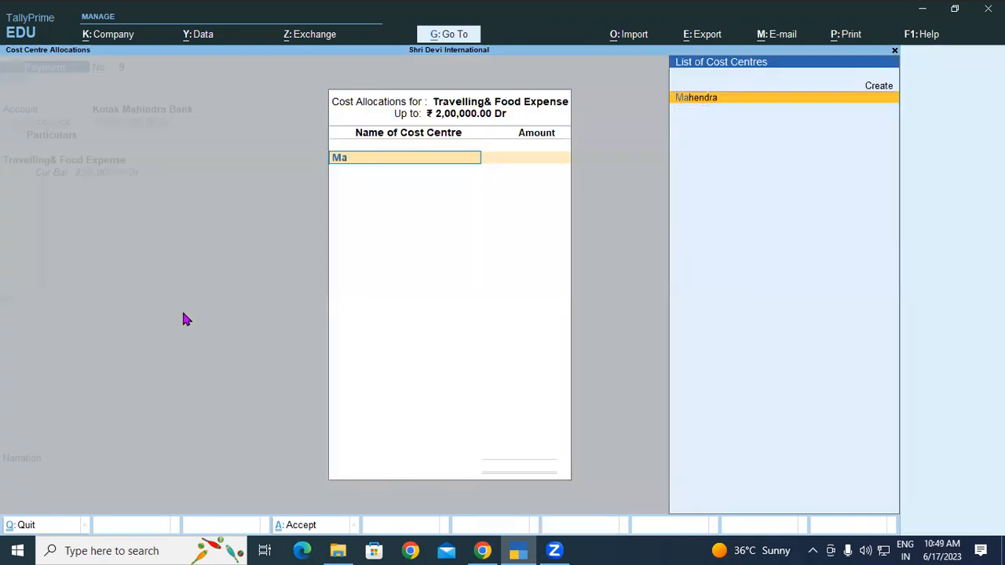
key("Return")
type("60,000")
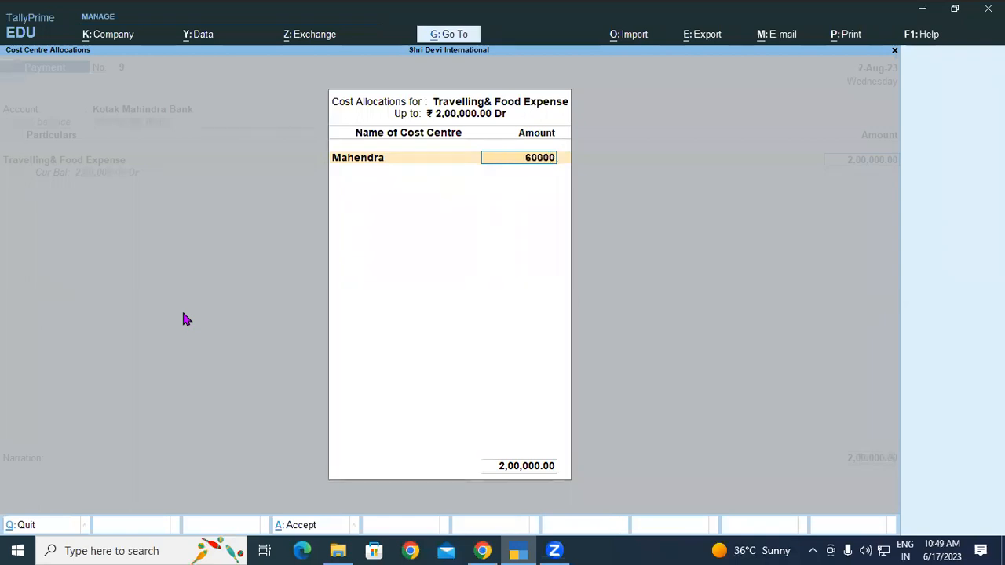
key("Return")
type("Jitendra")
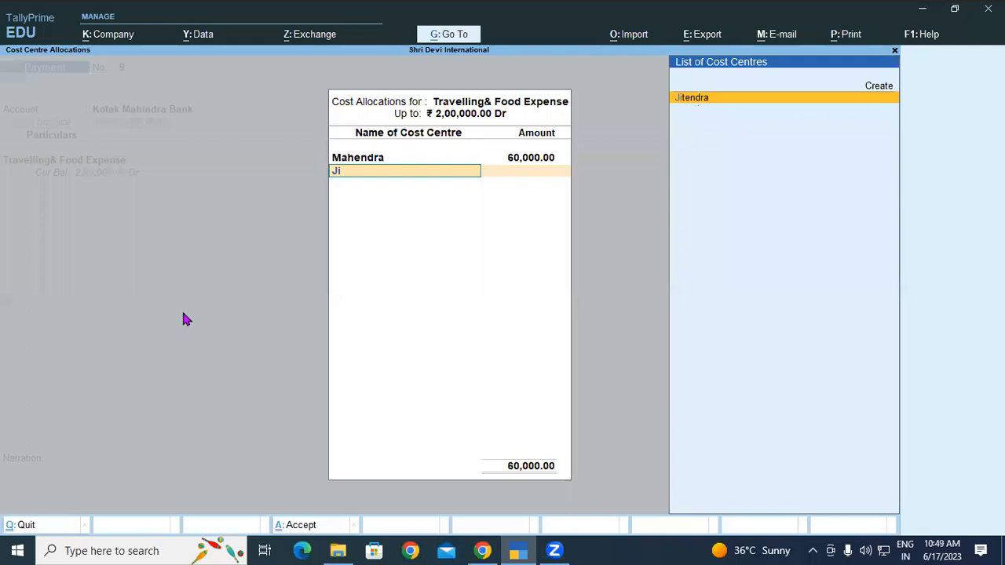
key("Return")
type("60000")
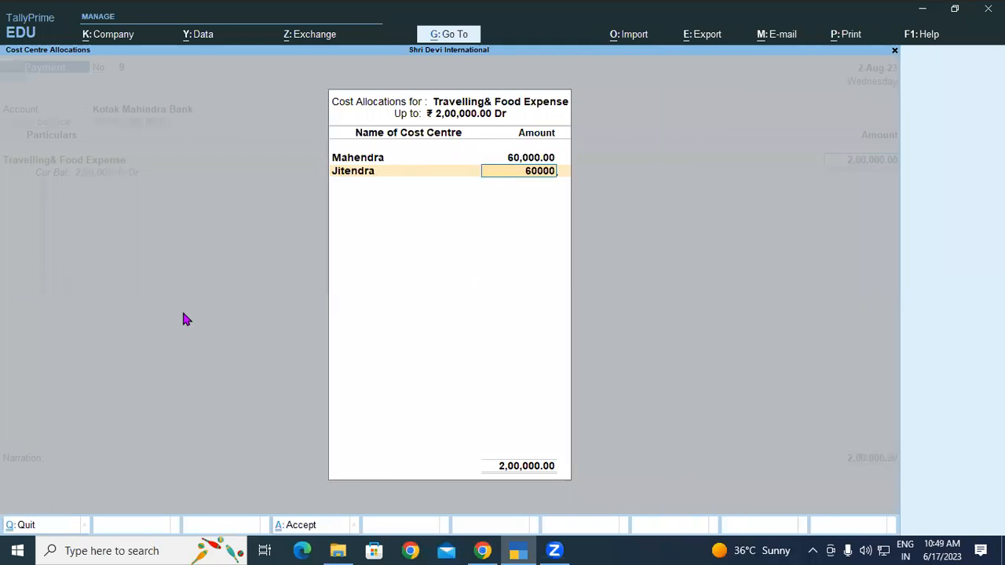
key("Return")
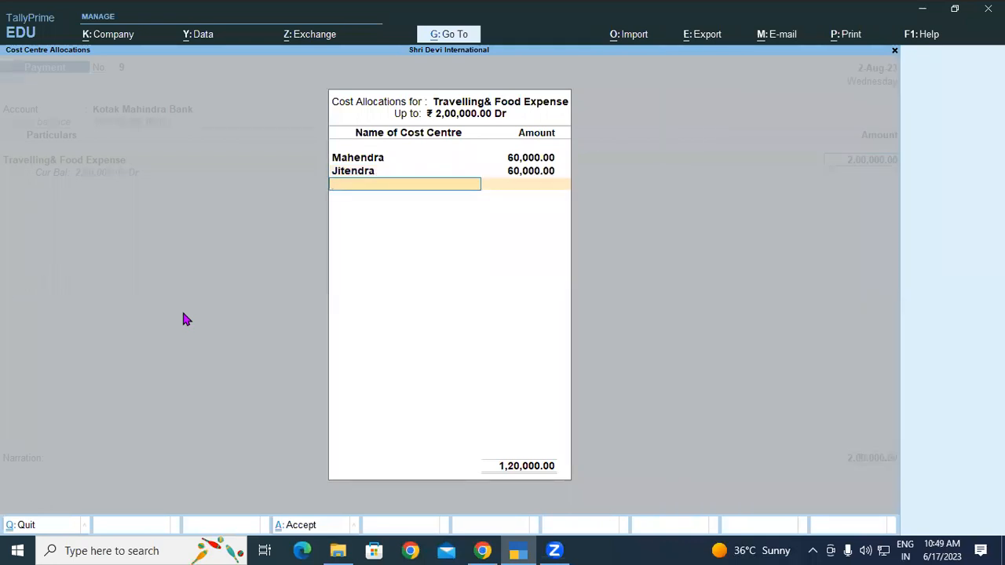
Allocate 40,000 to each of the two Technical Team employees and complete the cost centre allocation.
type("P")
key("Return")
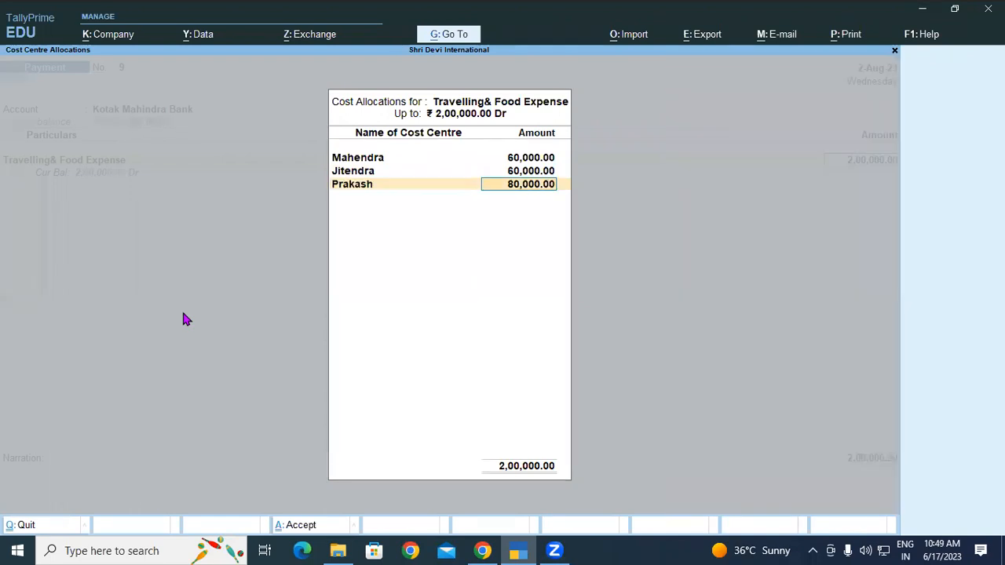
type("40000")
key("Return")
type("Sh")
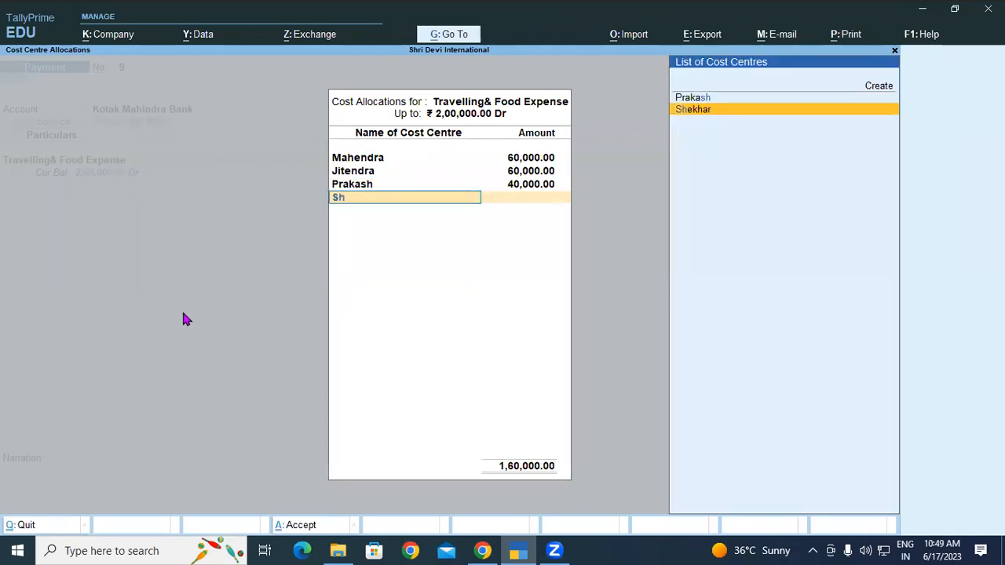
key("Return")
key("Return")
key("Return")
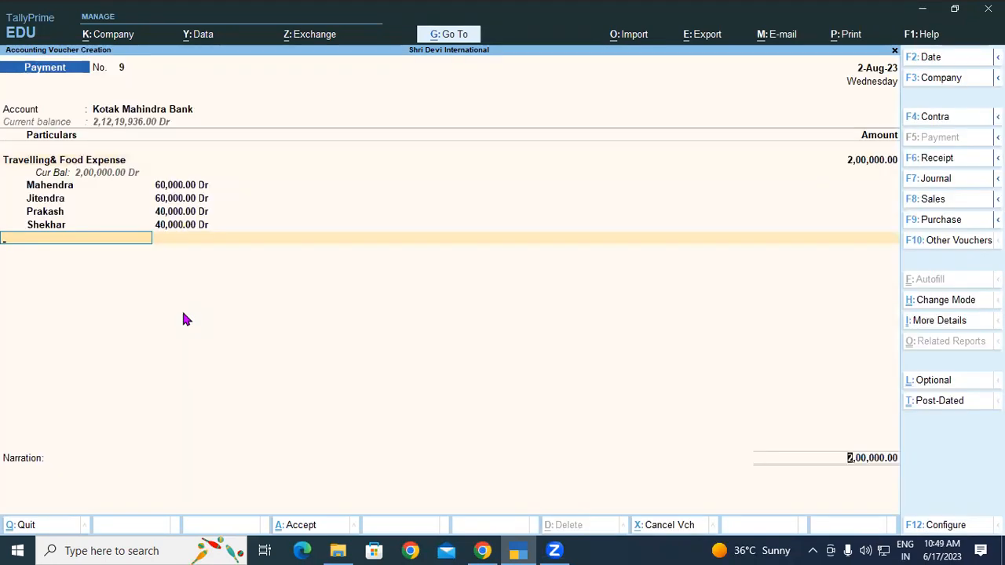
Allocate the Kotak Mahindra Bank payment to a cheque with instrument number 100105, save the payment voucher and leave voucher entry.
key("Return")
key("Return")
key("Return")
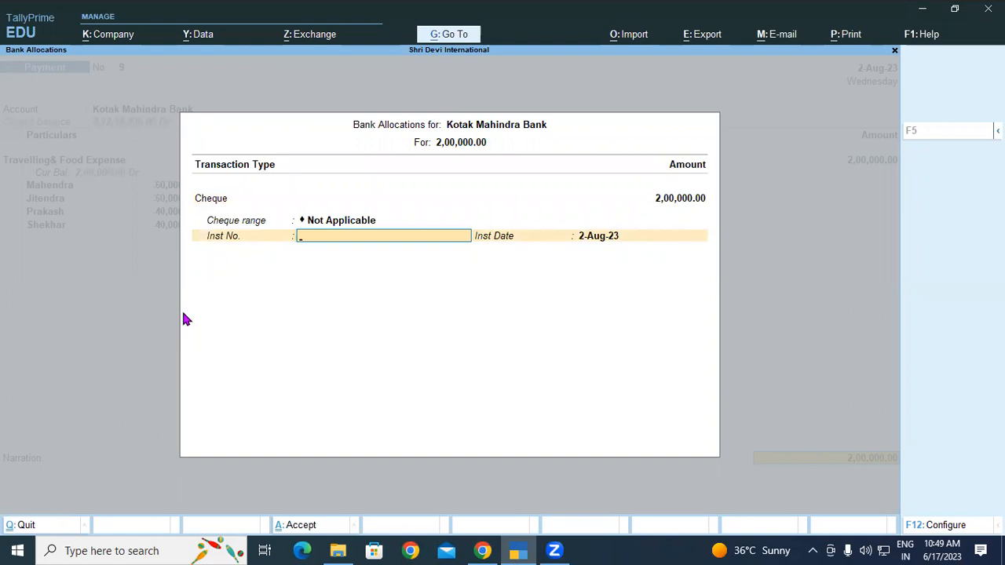
type("100105")
key("Return")
key("Return")
key("Return")
key("Return")
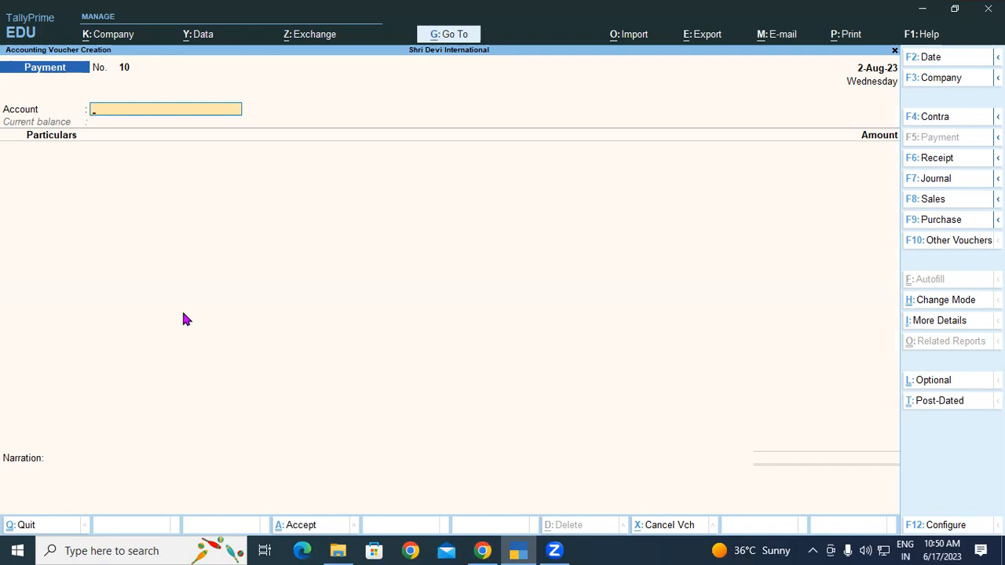
key("Escape")
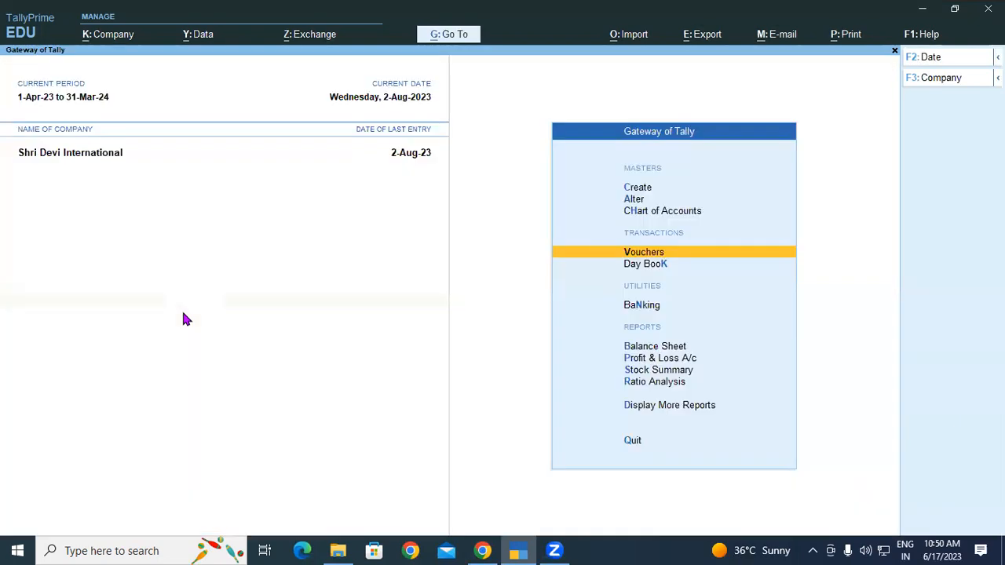
Review the Cost Category Summary report for the team and employee expense allocation, and return to the Gateway of Tally.
key("alt+g")
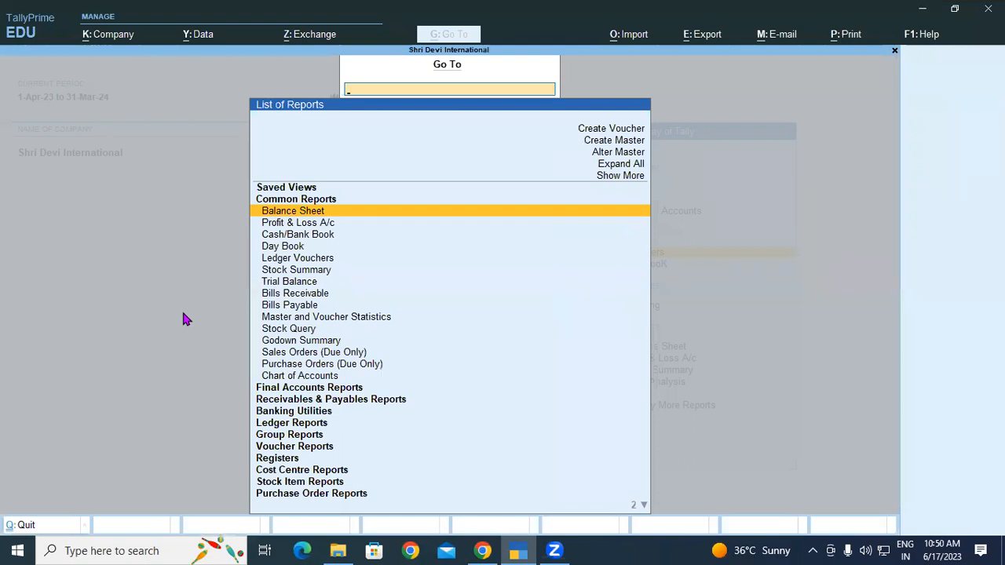
type("Cost")
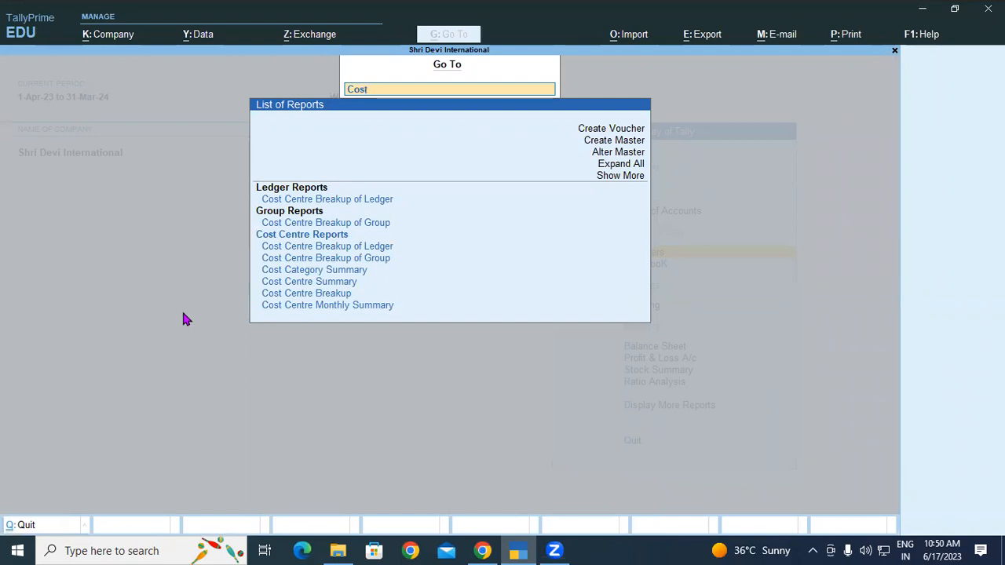
left_click(328, 272)
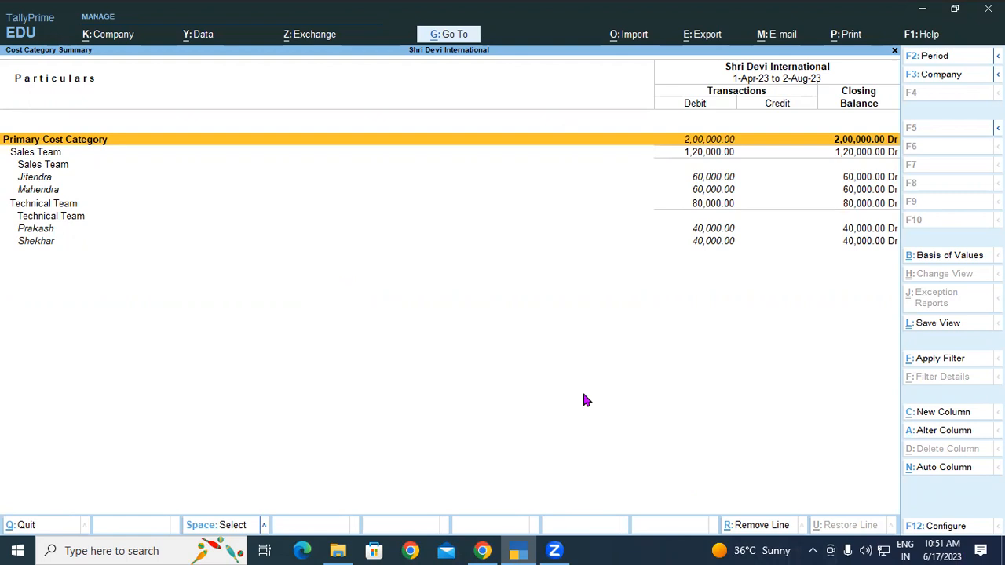
key("Escape")
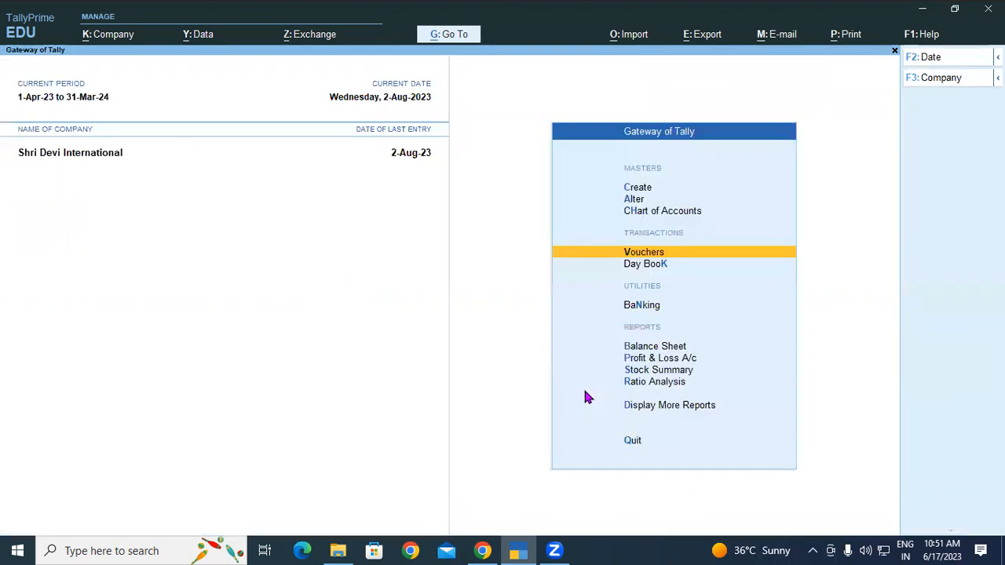
Check the cost centre setting in the company features and the Cost Centre entry among the masters available for creation.
left_click(106, 49)
left_click(213, 240)
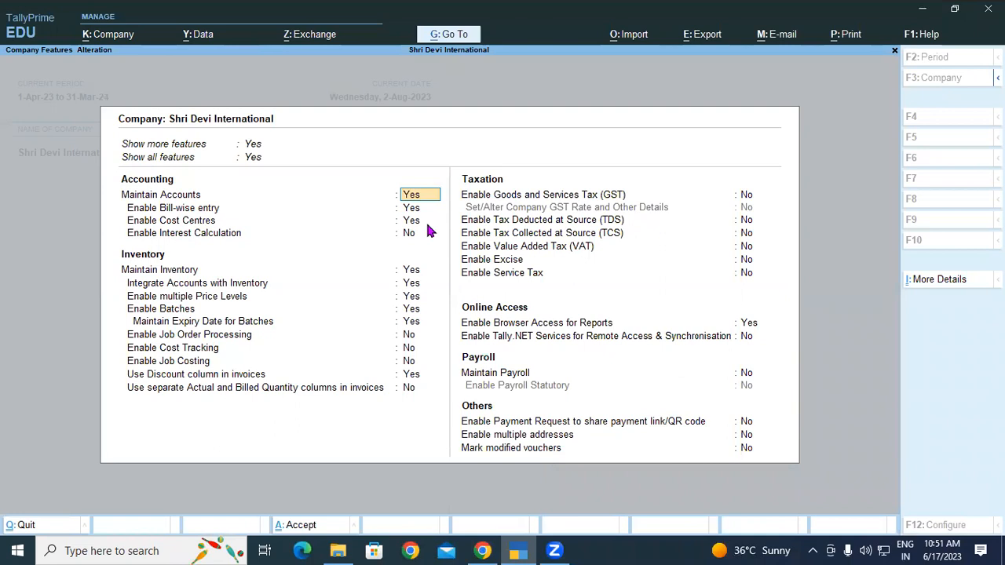
key("Escape")
key("Escape")
key("Return")
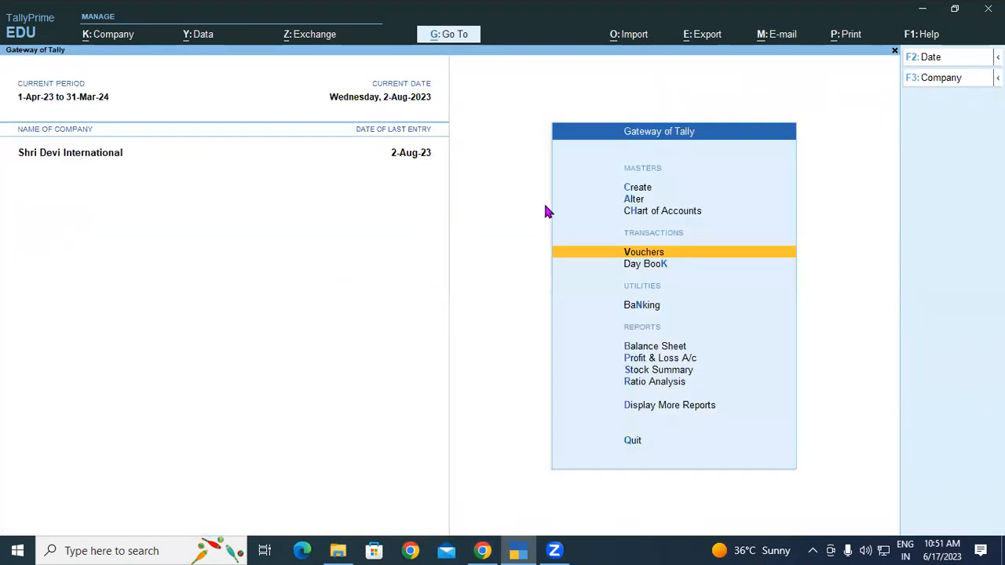
left_click(627, 189)
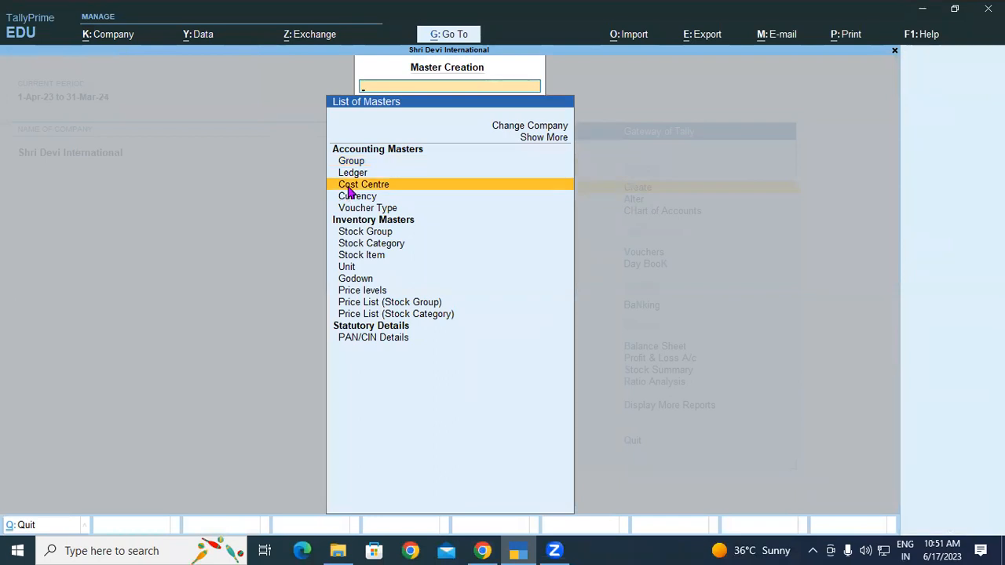
key("Escape")
Review the list of cost centres in the Chart of Accounts and return to the Gateway of Tally.
key("Down")
key("Down")
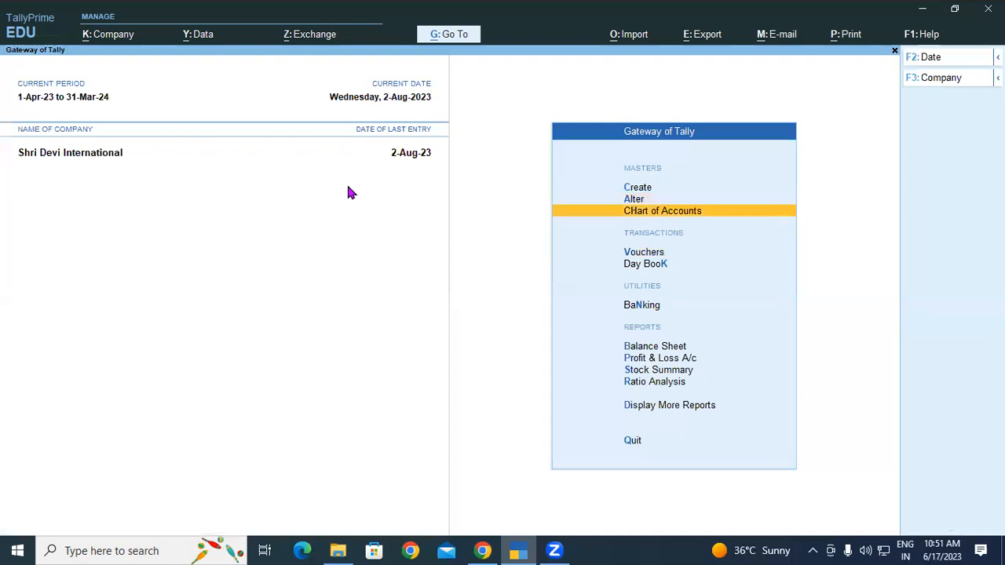
key("Return")
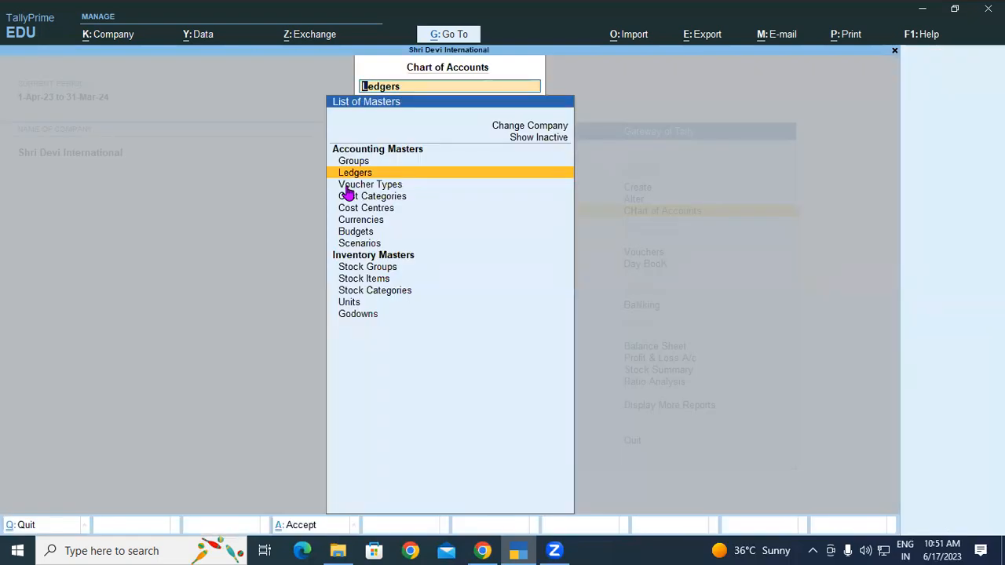
key("Down")
key("Down")
key("Down")
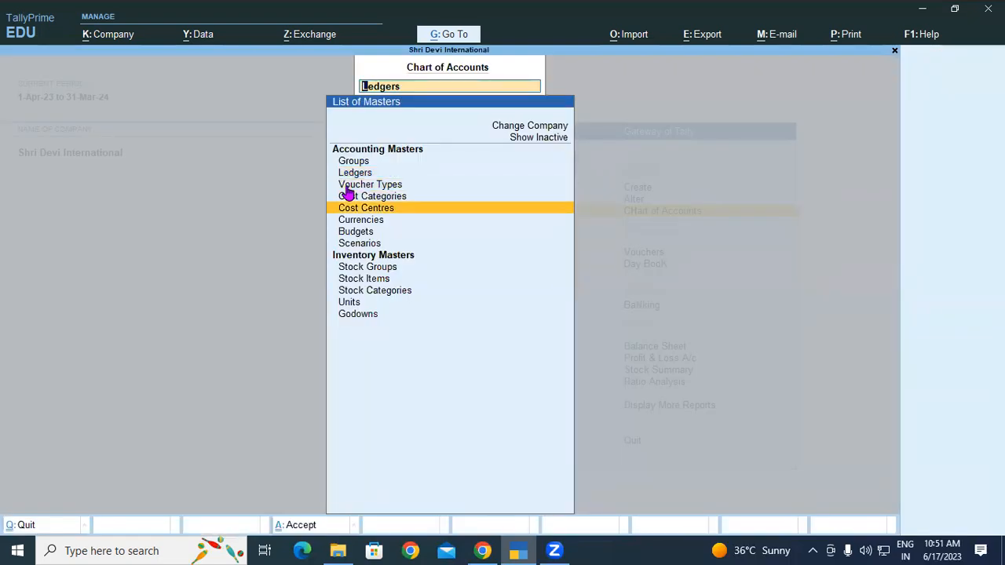
key("Return")
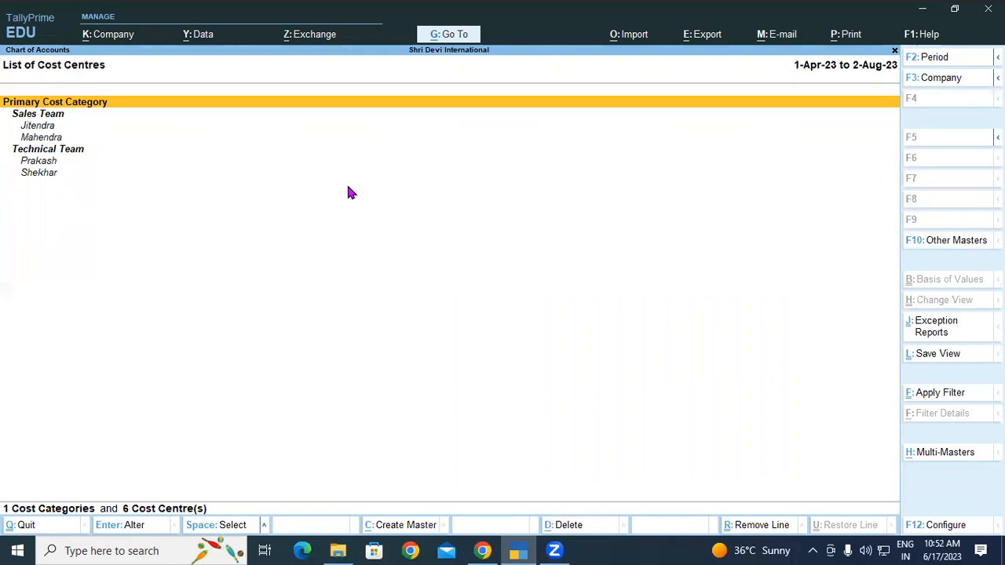
key("Escape")
key("Escape")
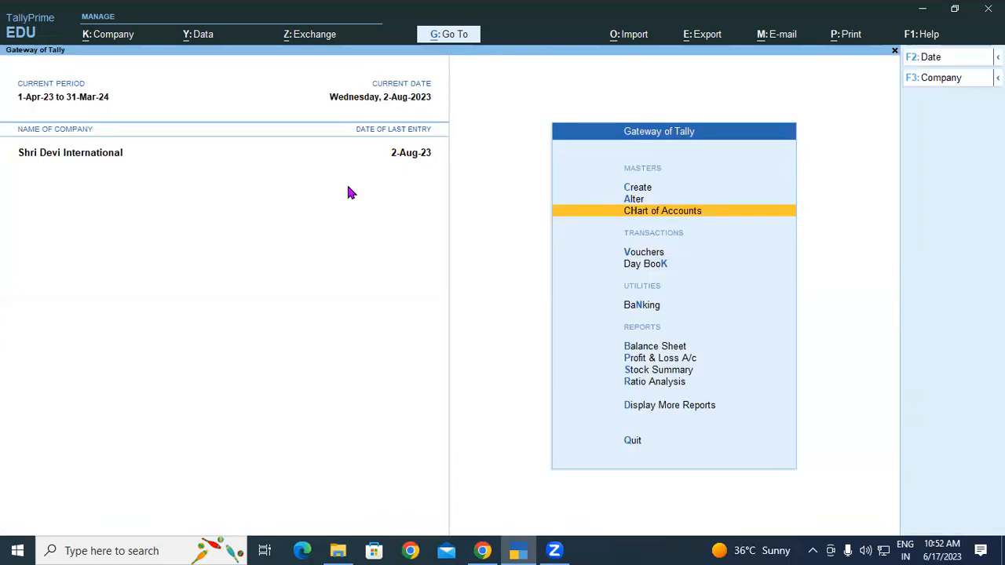
key("Up")
key("Up")
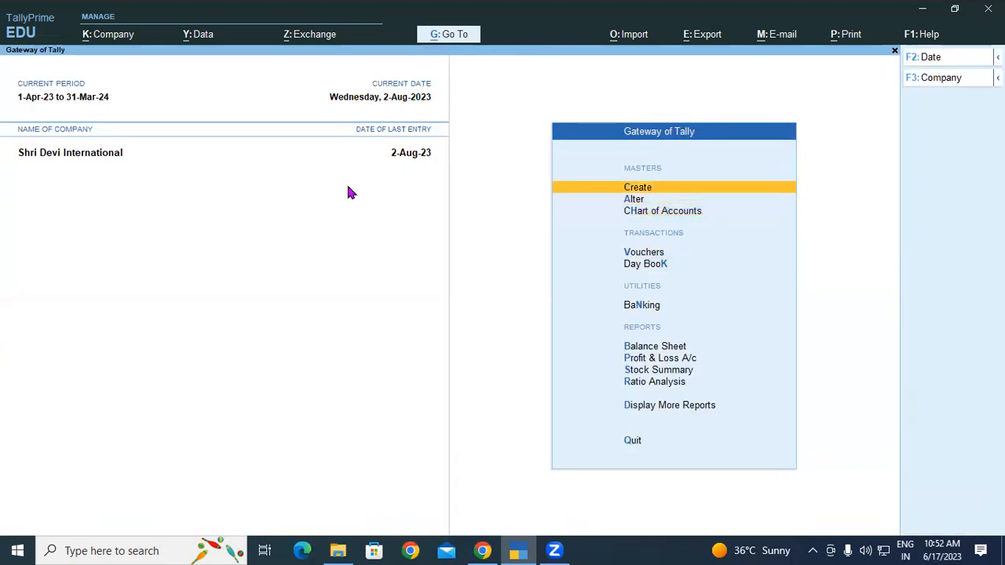